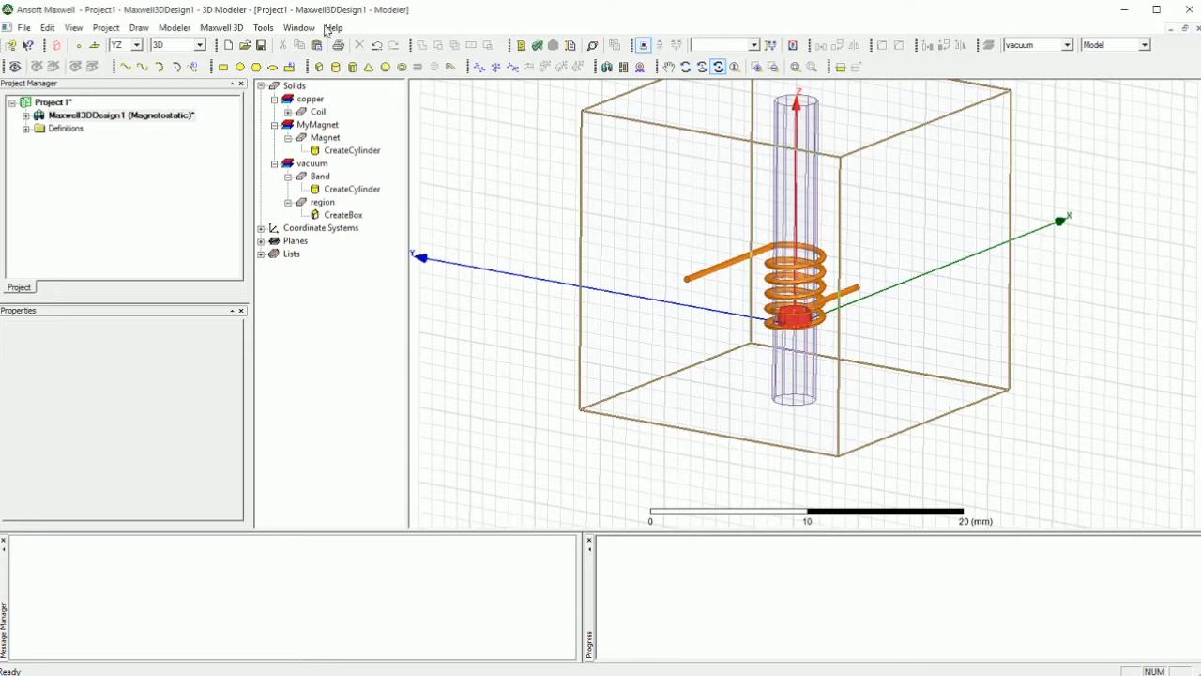
Change the design's solution type to the magnetic Transient solver
click(220, 30)
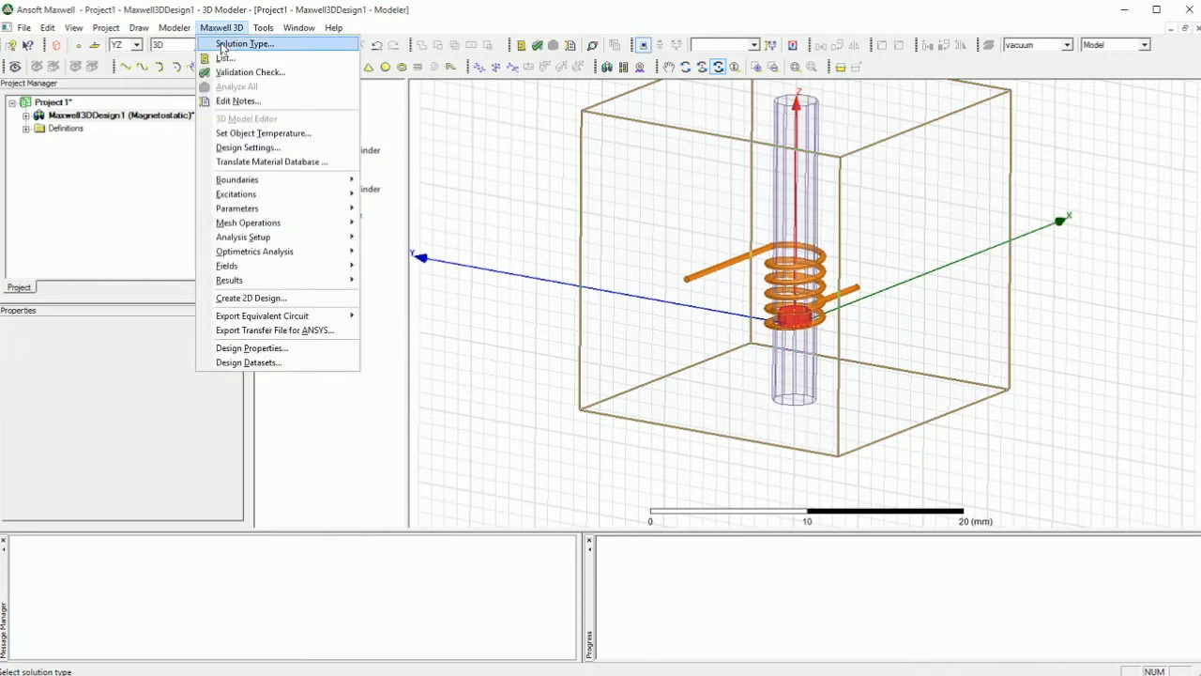
click(224, 45)
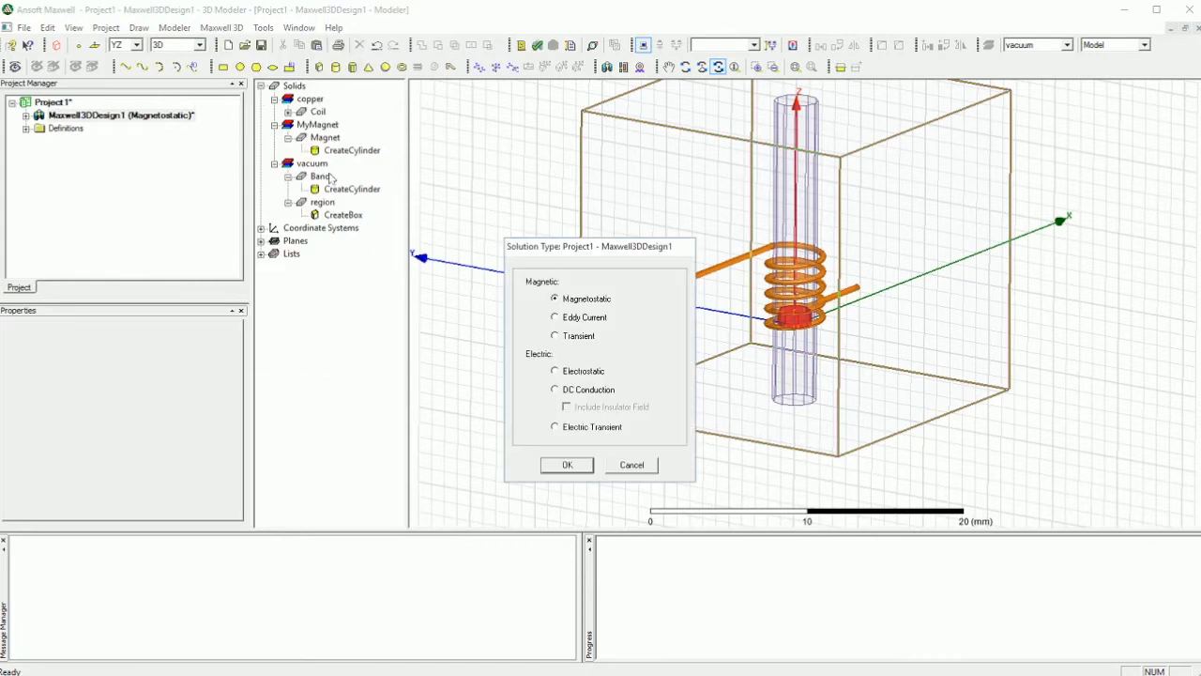
click(569, 339)
click(567, 465)
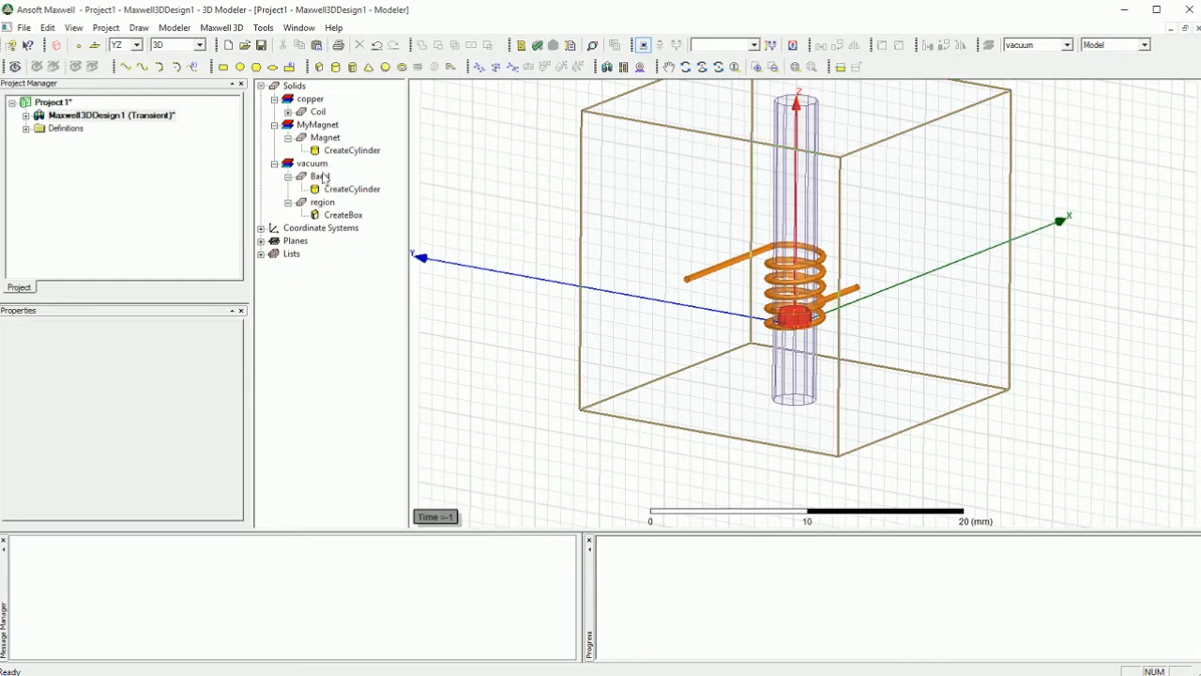
Assign the Band cylinder as the motion band, with translation along the positive Global Z vector
click(320, 176)
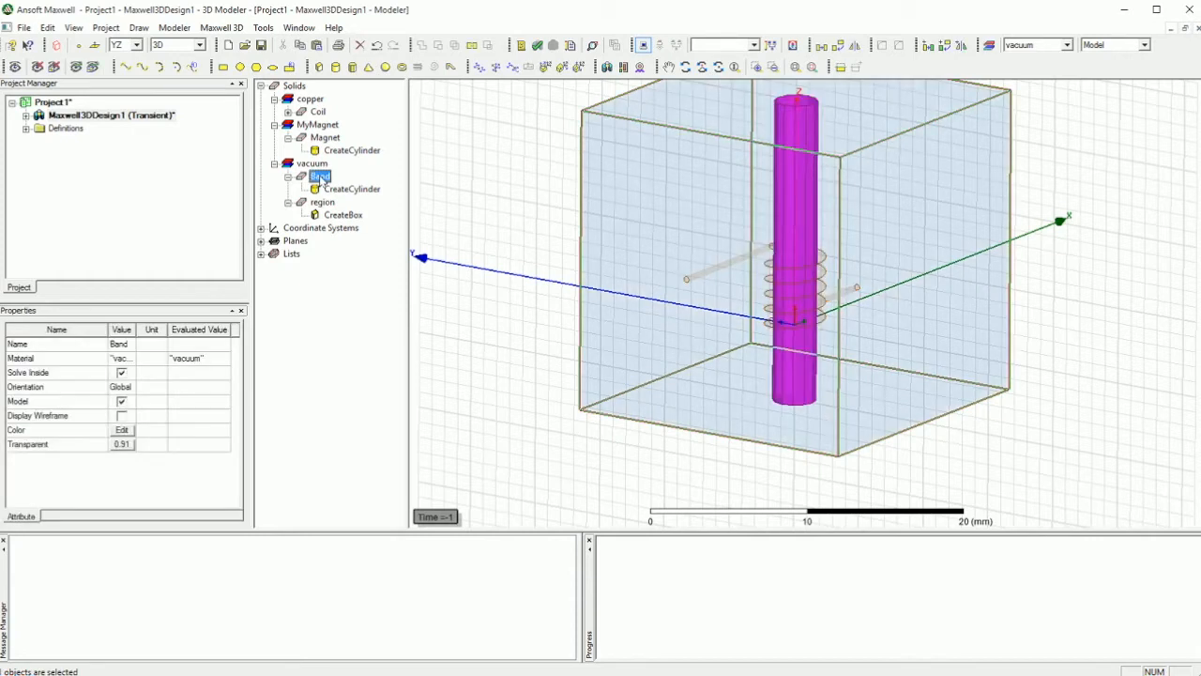
click(221, 28)
mouse_move(269, 184)
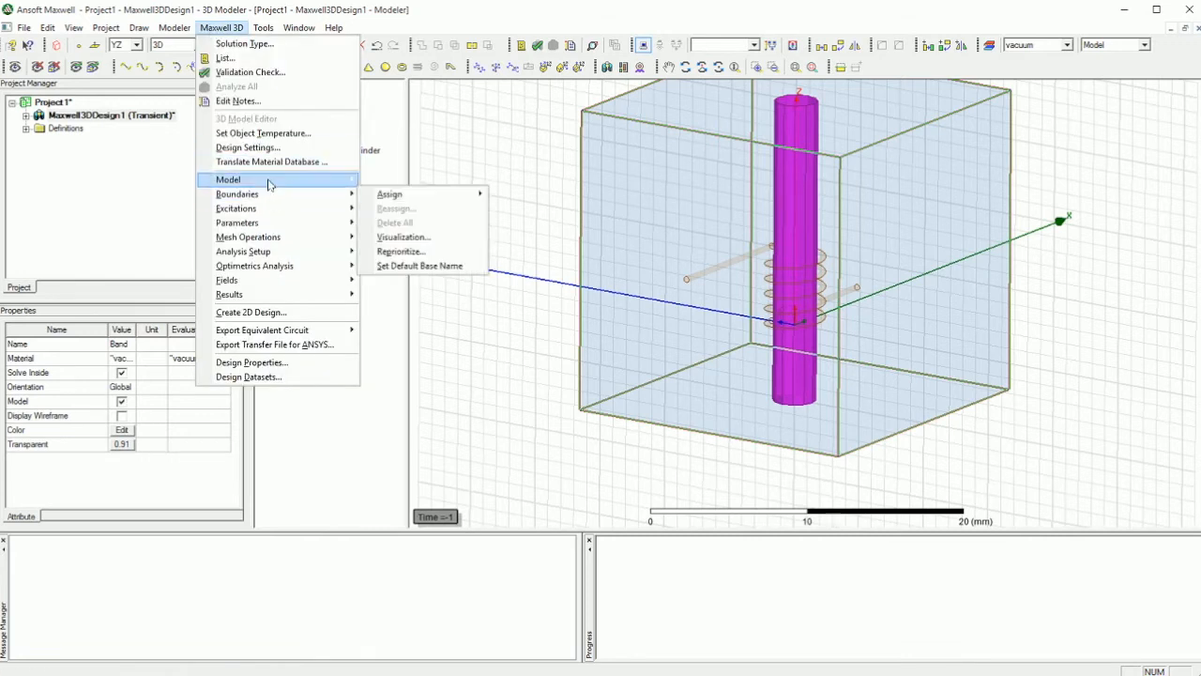
mouse_move(415, 184)
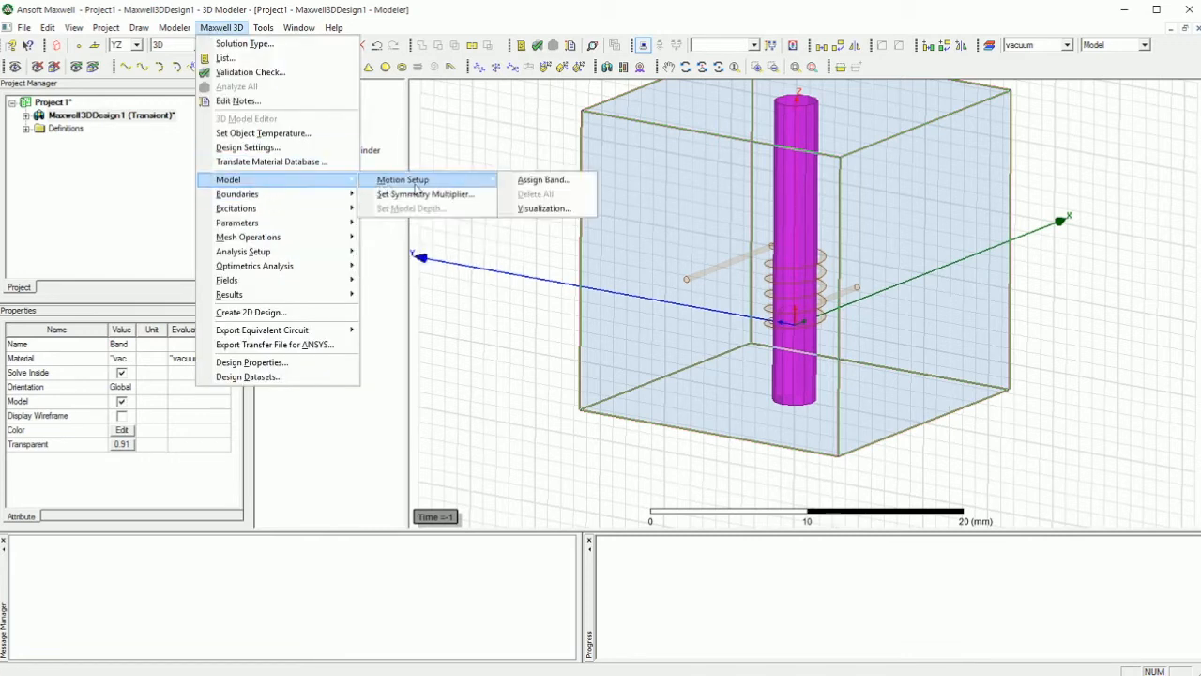
click(552, 185)
drag(638, 216, 780, 219)
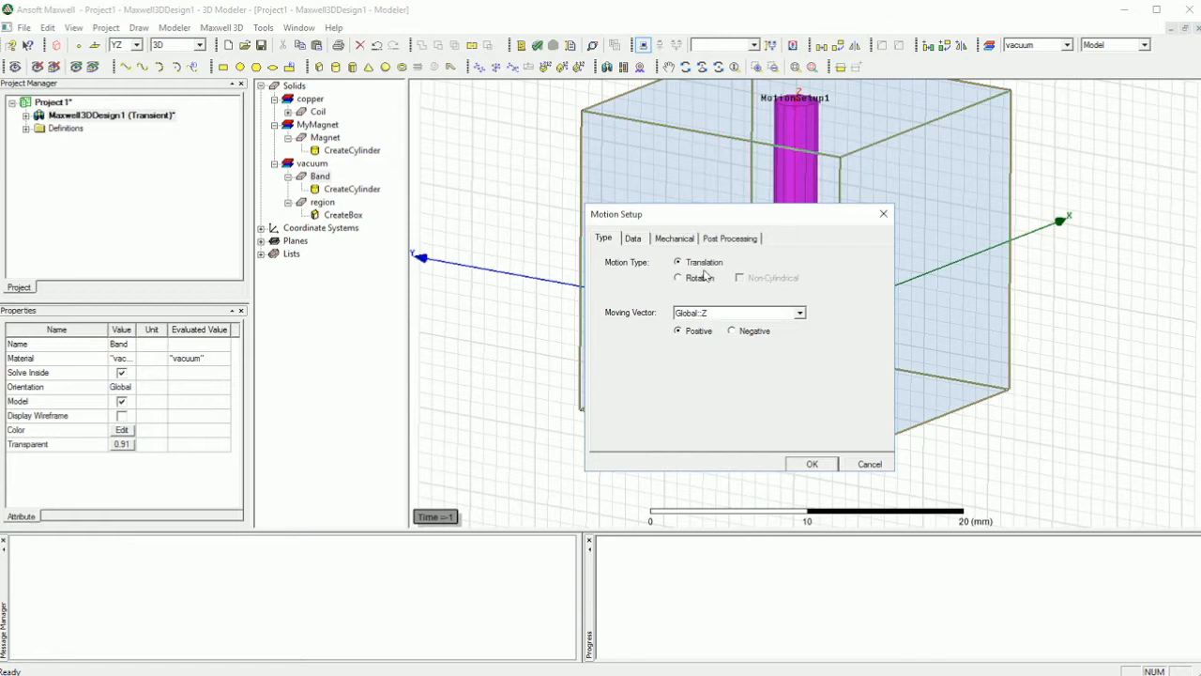
Set the motion's initial position to -3 mm and its translate limits to -3 mm negative and 7 mm positive
click(632, 239)
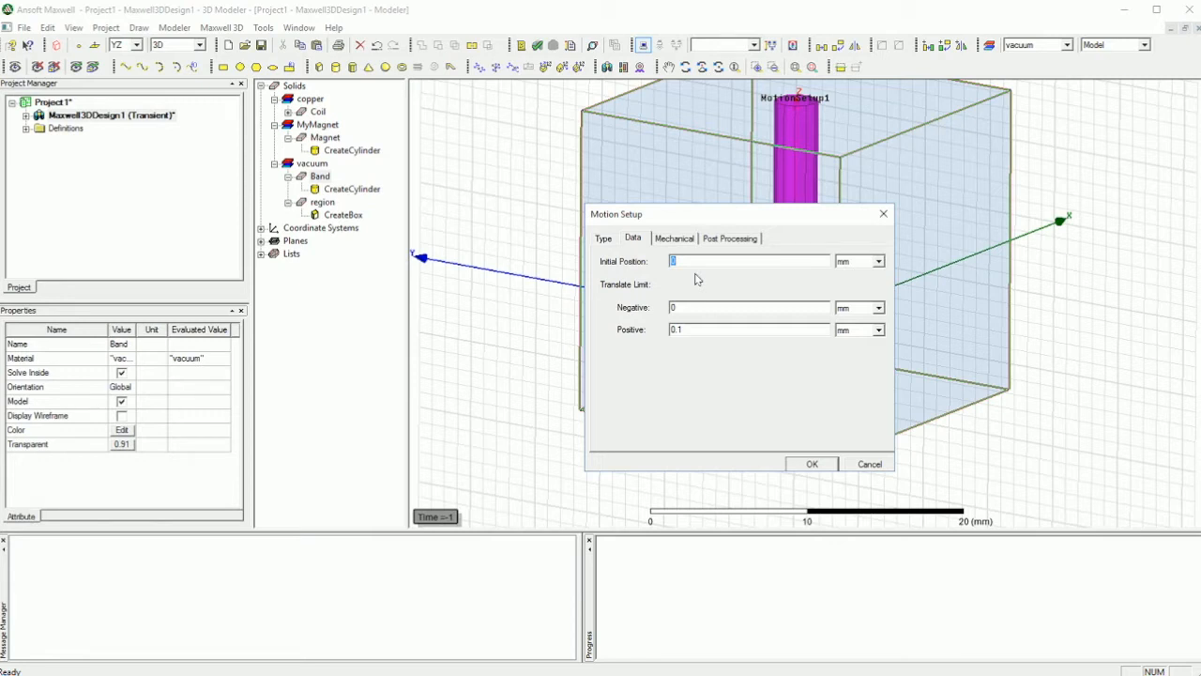
drag(698, 219, 422, 215)
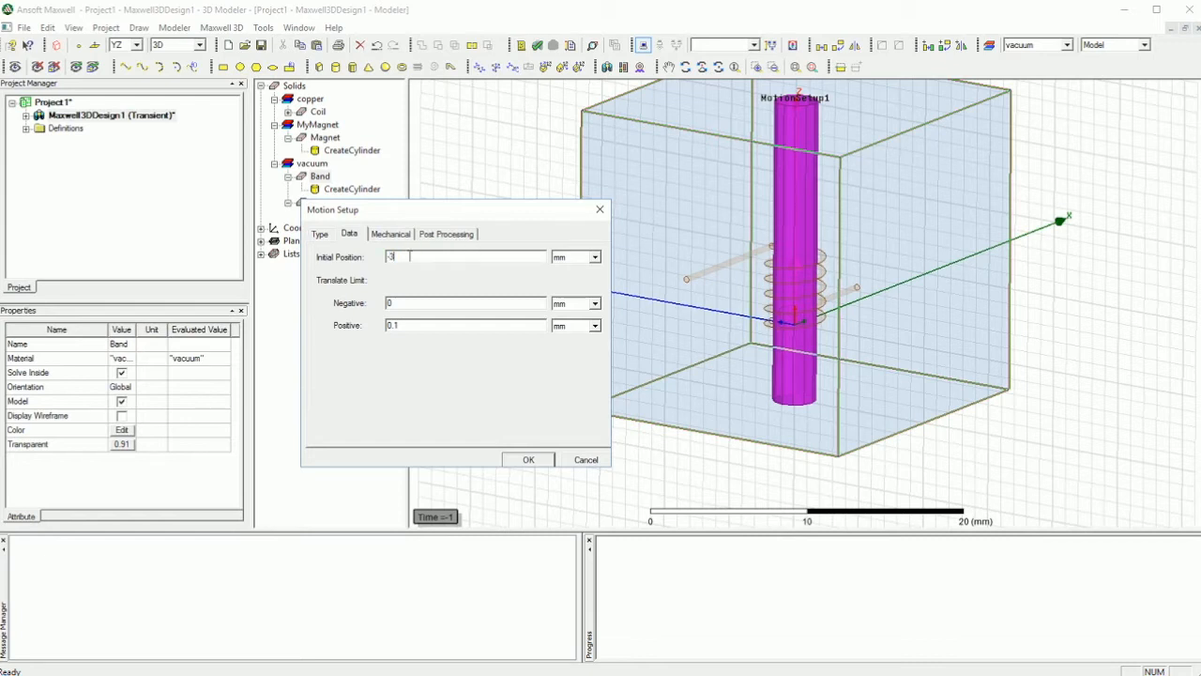
drag(399, 304, 363, 302)
text(-)
drag(410, 325, 380, 326)
text(10)
key(BackSpace)
key(BackSpace)
text(7)
key(BackSpace)
click(390, 234)
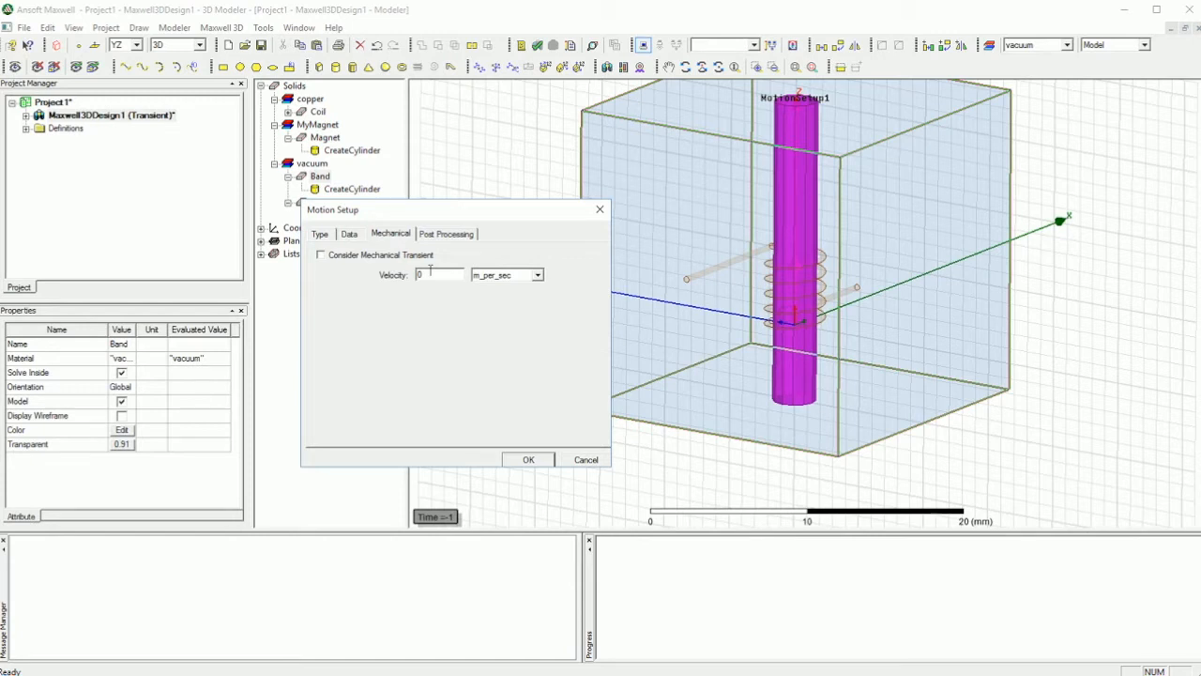
click(348, 234)
text(-3)
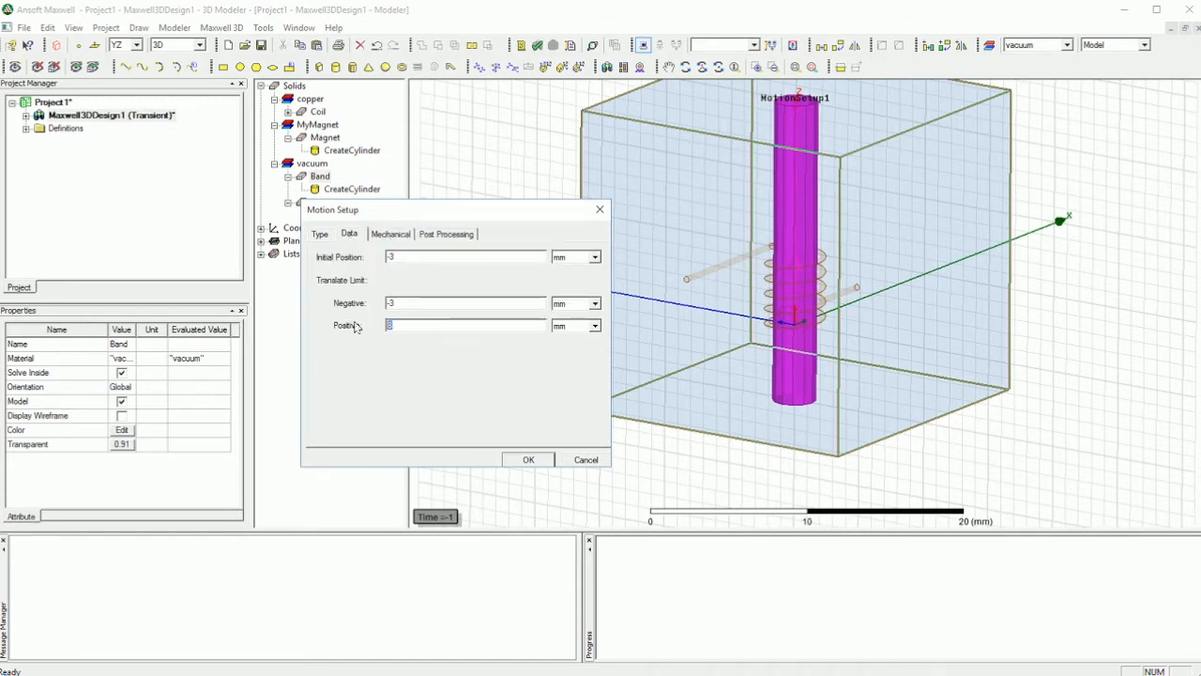
key(BackSpace)
text(7)
Set the band's velocity to 10 mm_per_sec and confirm the motion setup
click(393, 235)
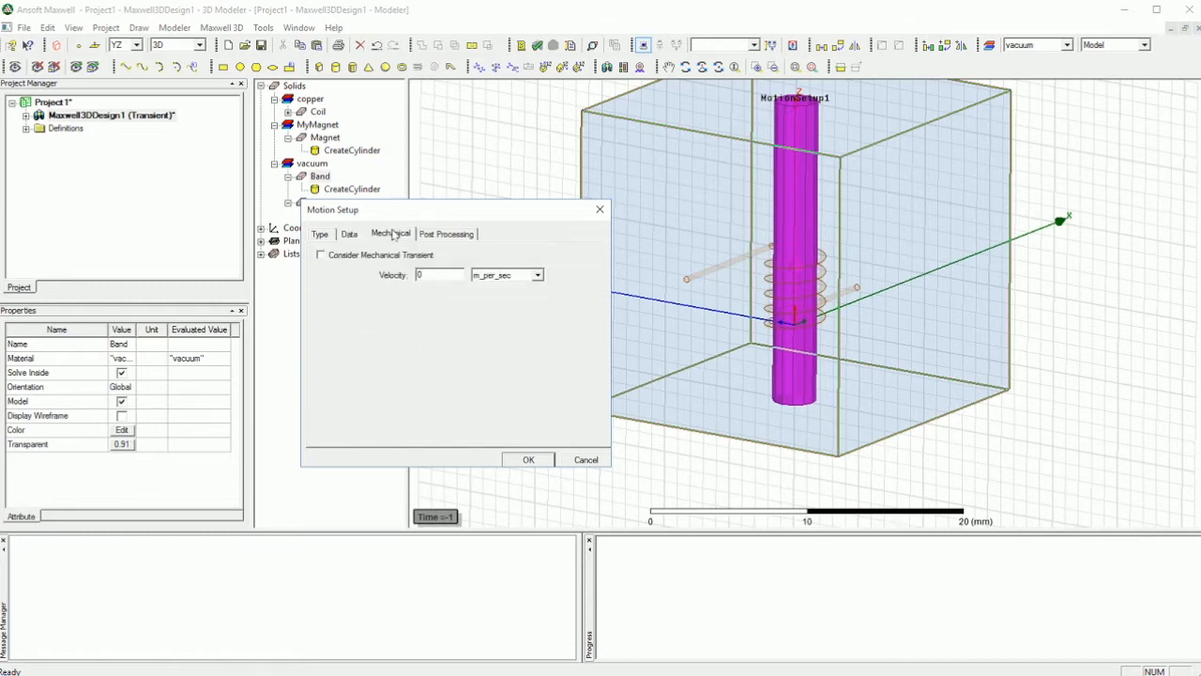
click(491, 276)
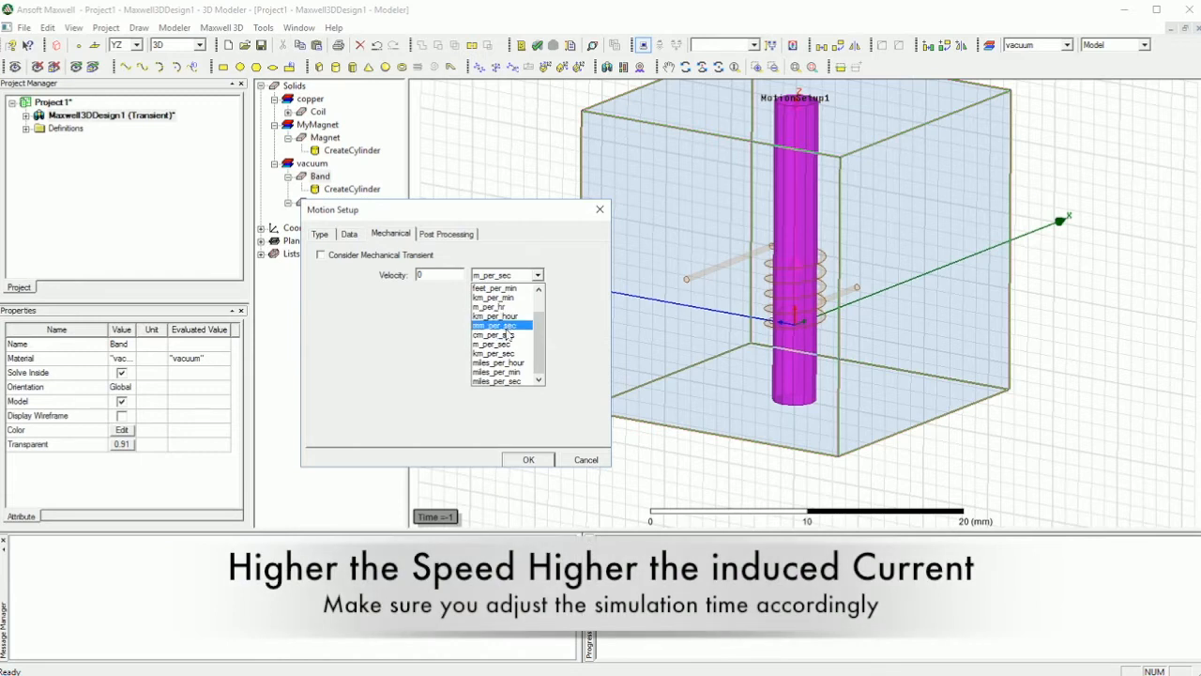
click(504, 325)
click(431, 273)
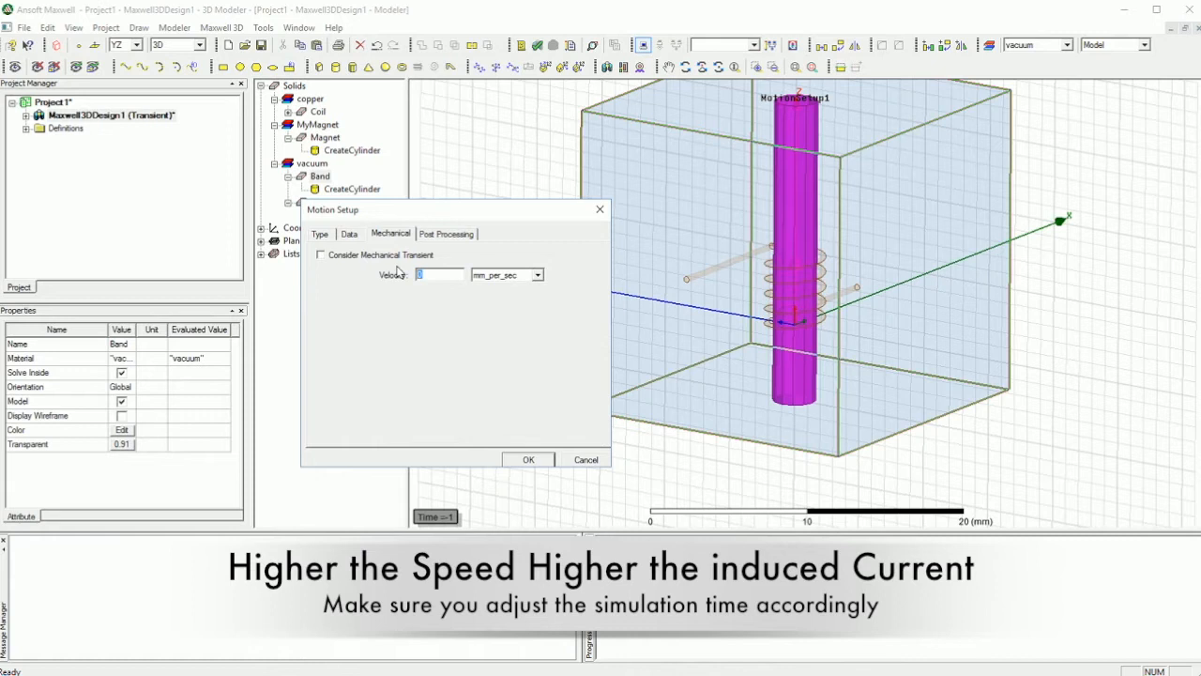
text(10)
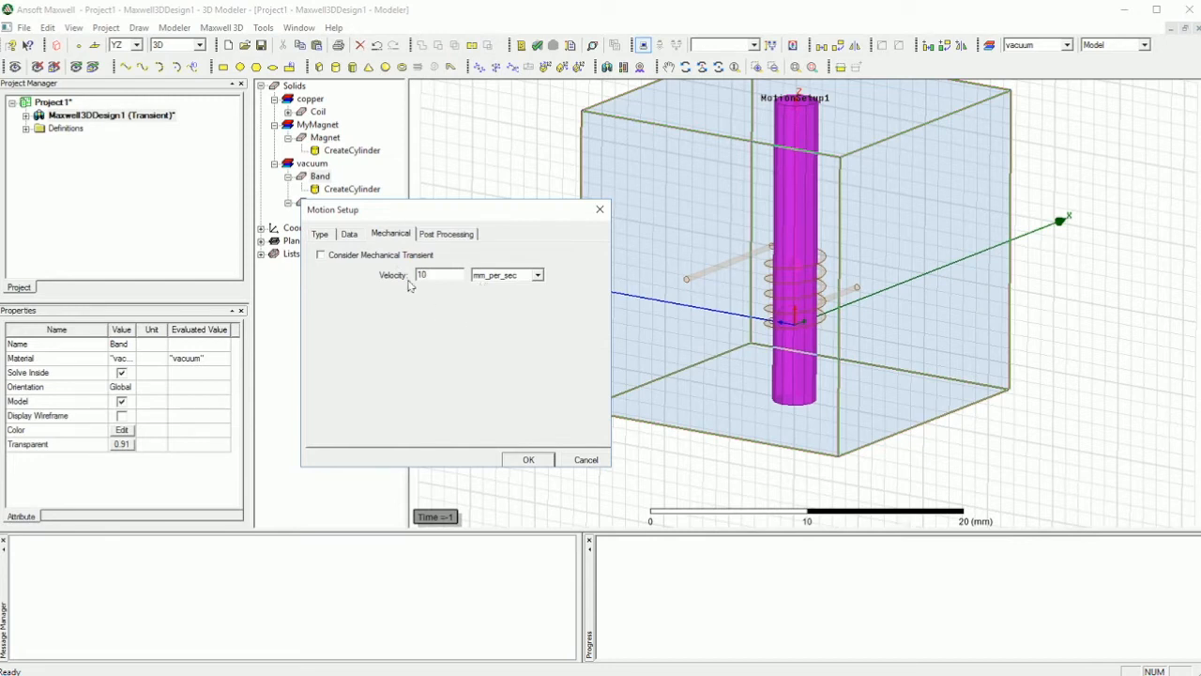
click(529, 459)
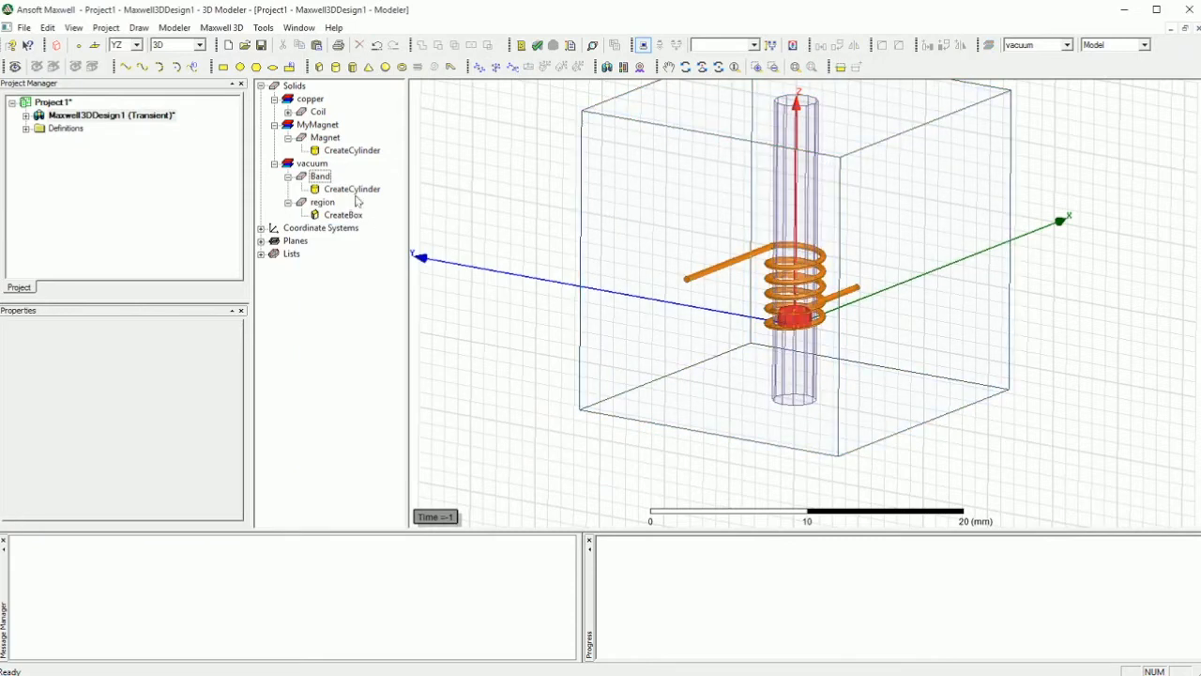
click(364, 301)
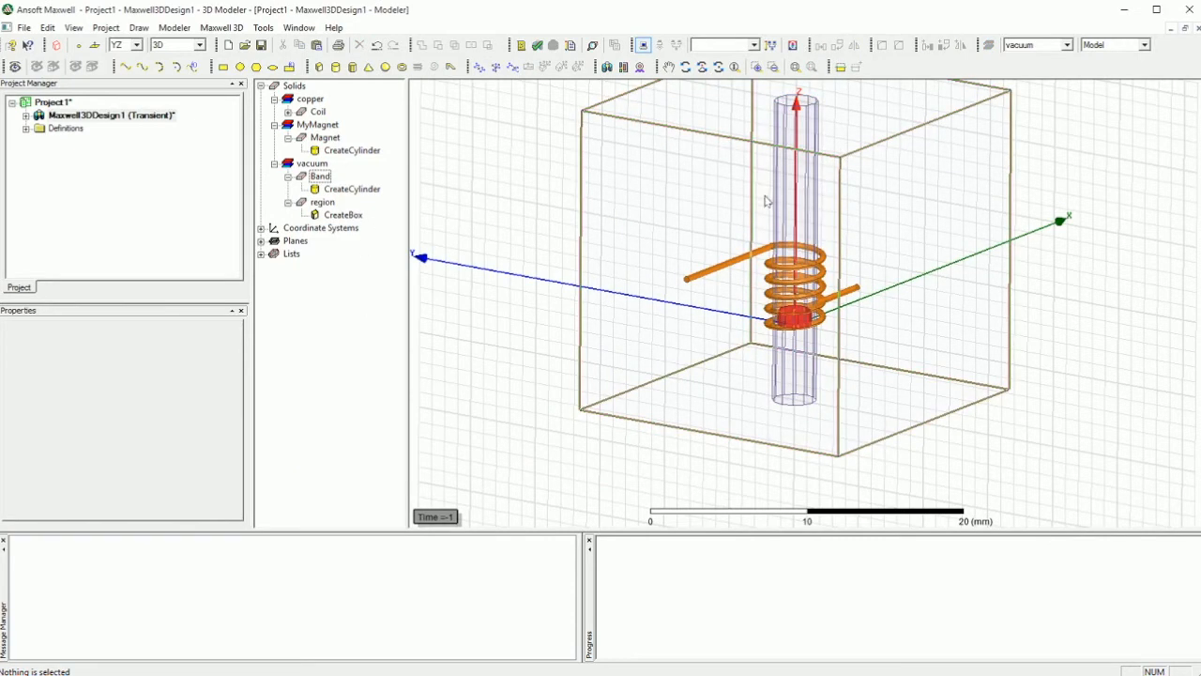
Assign a coil terminal excitation named T1 with 1 conductor to the end face of the coil's upper lead
scroll(662, 288, up, 5)
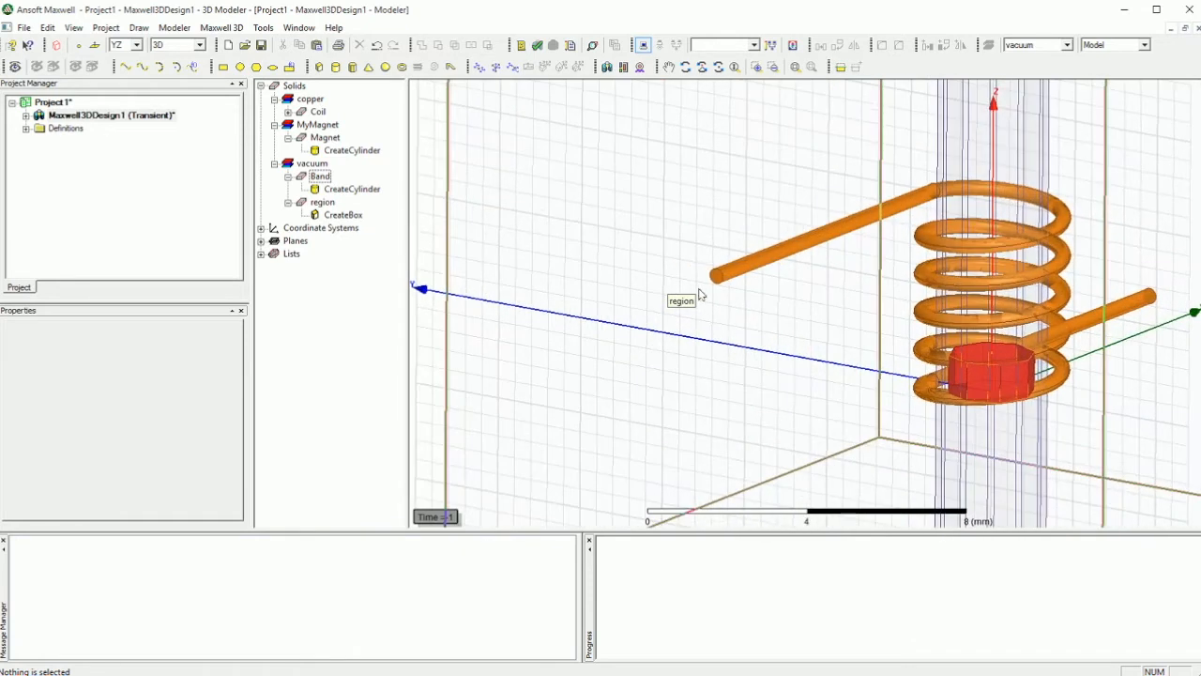
scroll(699, 295, down, 4)
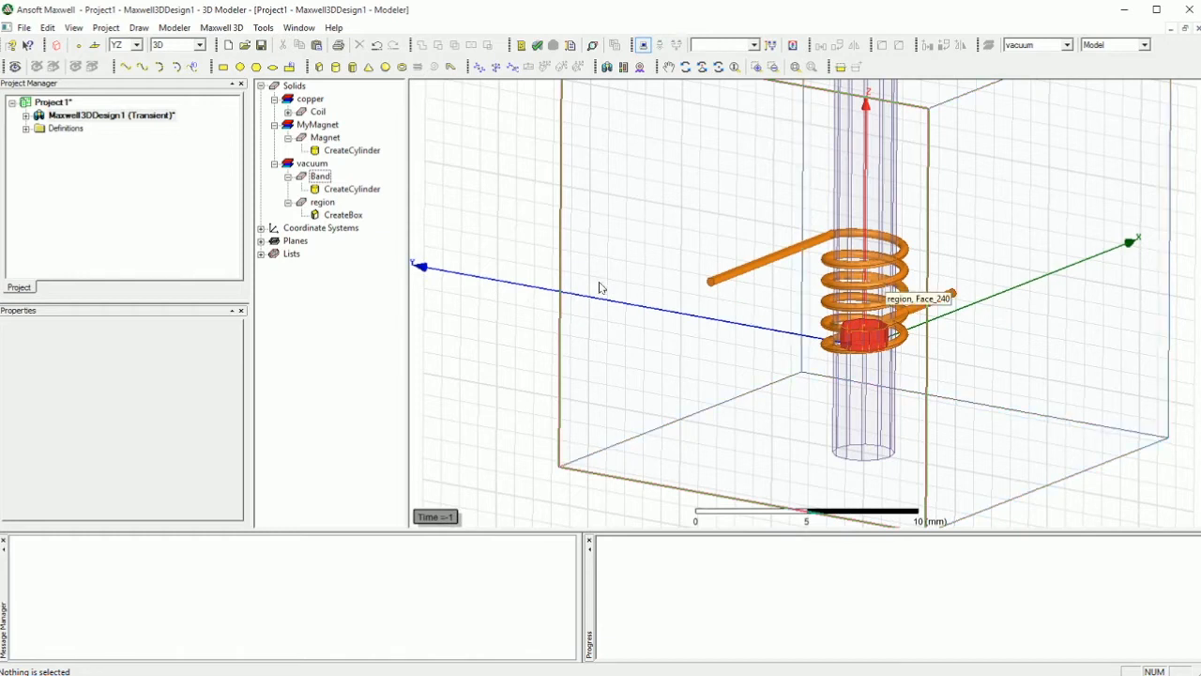
scroll(716, 272, up, 5)
key(f)
click(757, 290)
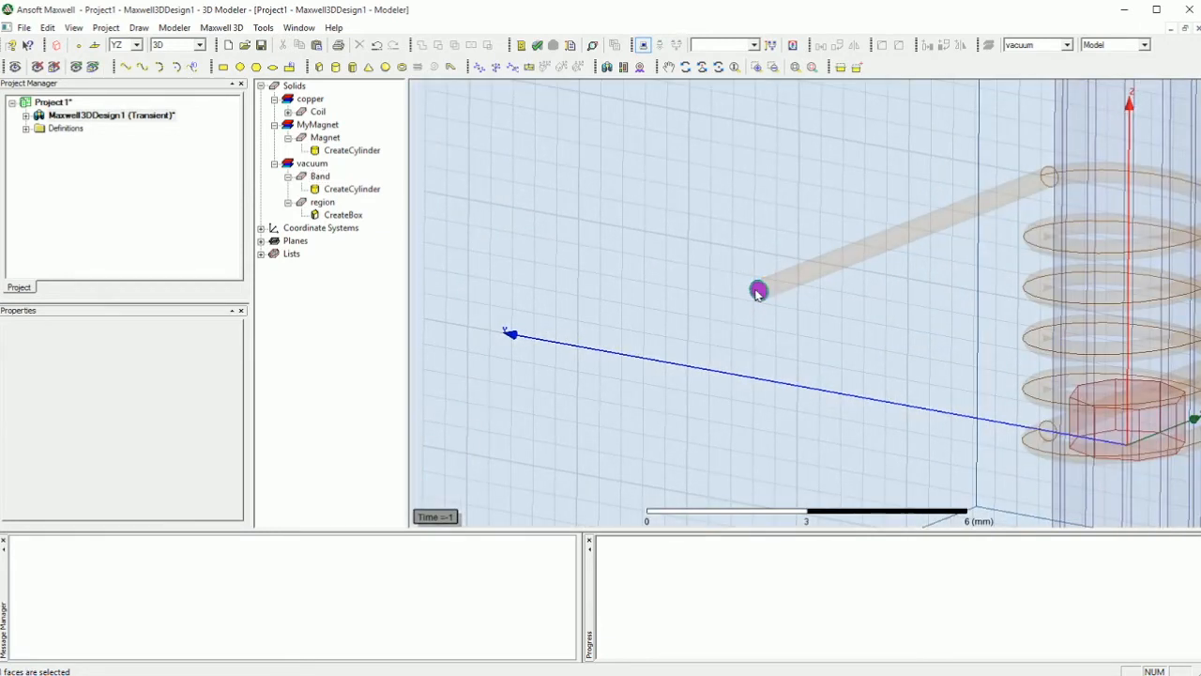
right_click(757, 291)
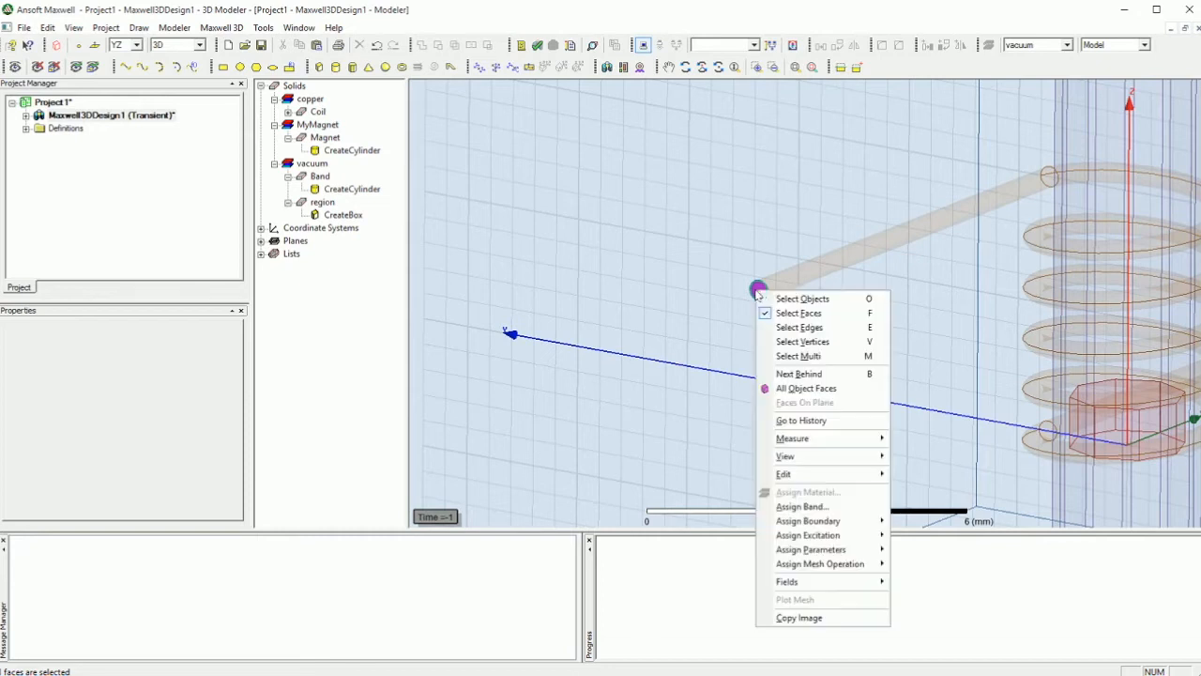
mouse_move(853, 535)
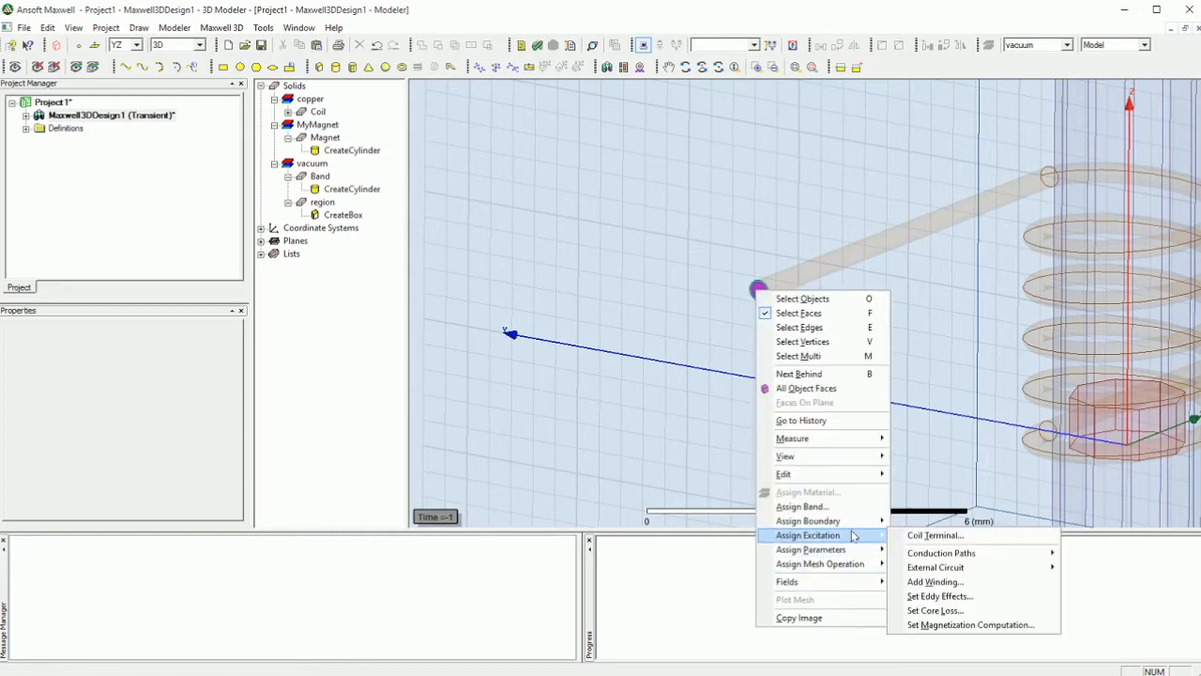
click(955, 536)
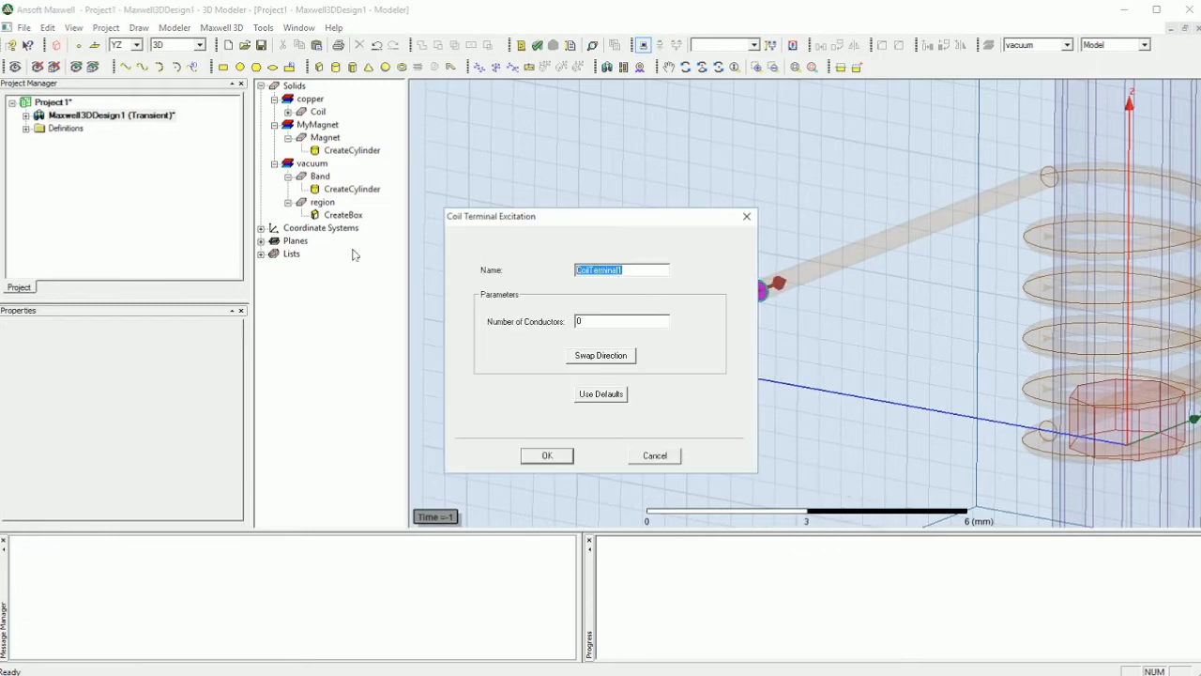
text(T1)
key(Tab)
text(1)
click(548, 455)
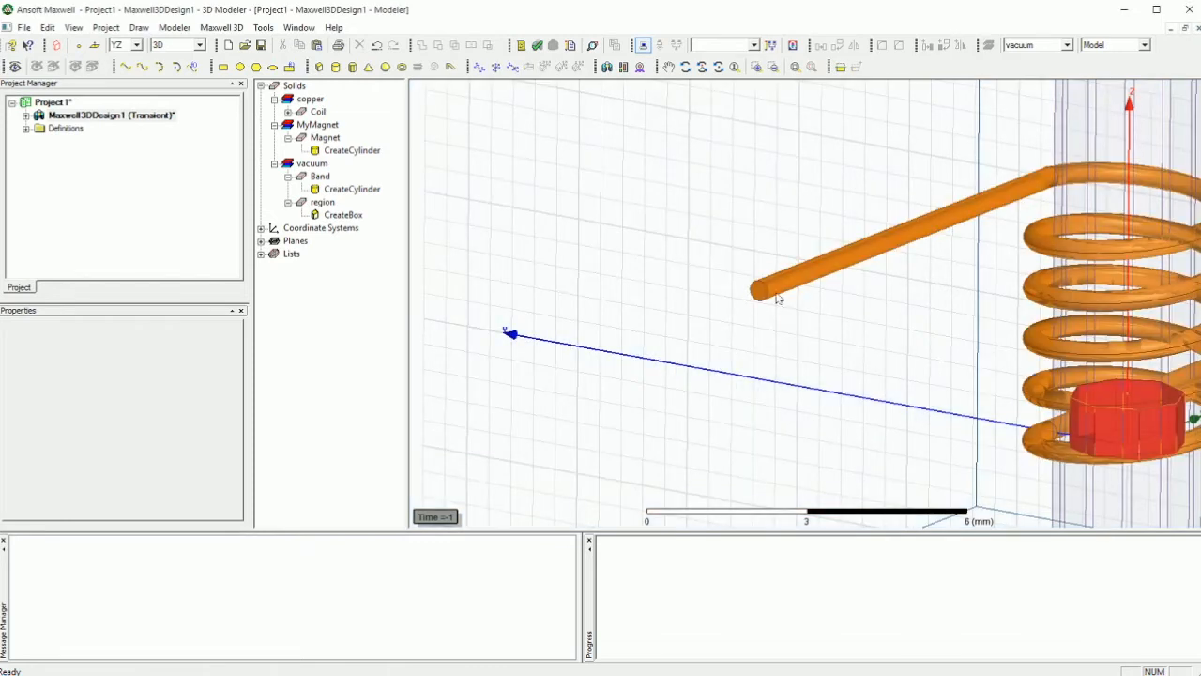
Assign a coil terminal named T2 with 1 conductor and swapped direction to the end face of the coil's lower lead
scroll(839, 411, down, 3)
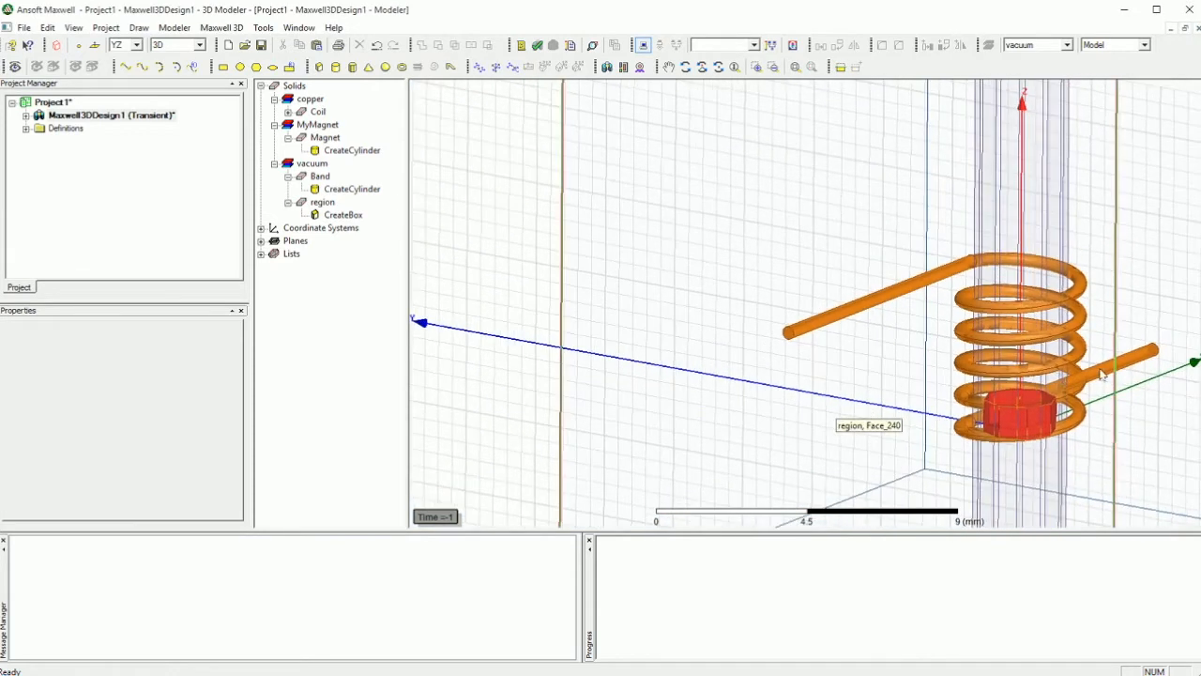
click(718, 69)
drag(1133, 367, 805, 397)
scroll(858, 462, up, 5)
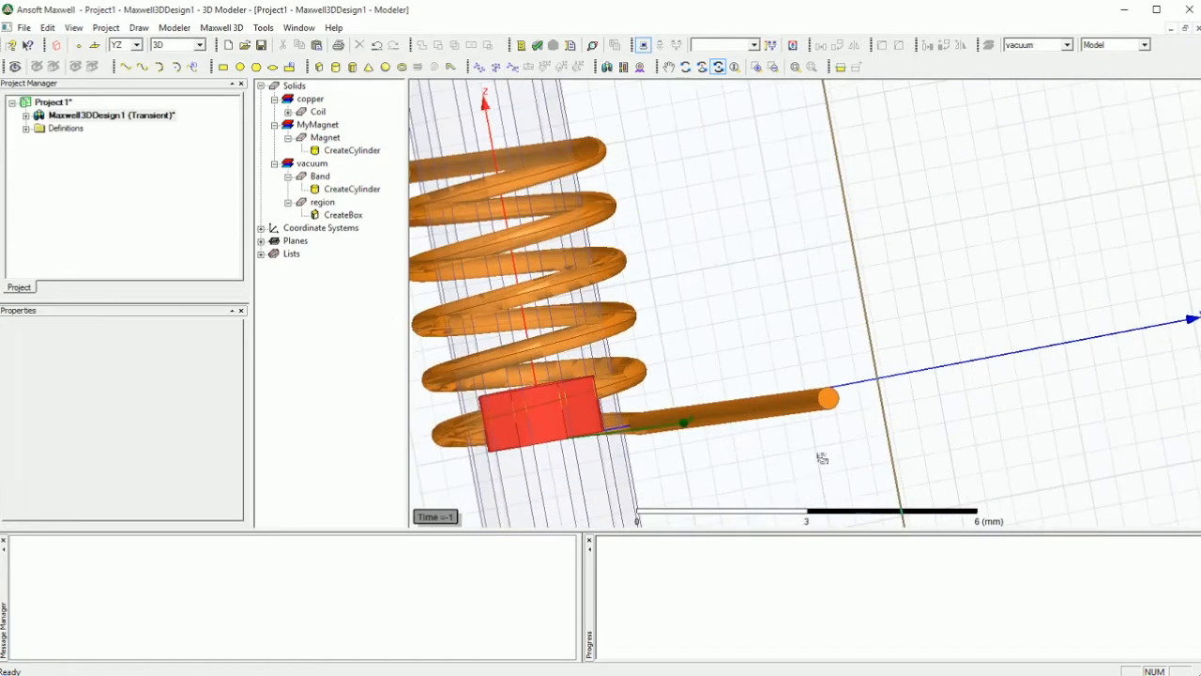
scroll(822, 459, up, 3)
key(Escape)
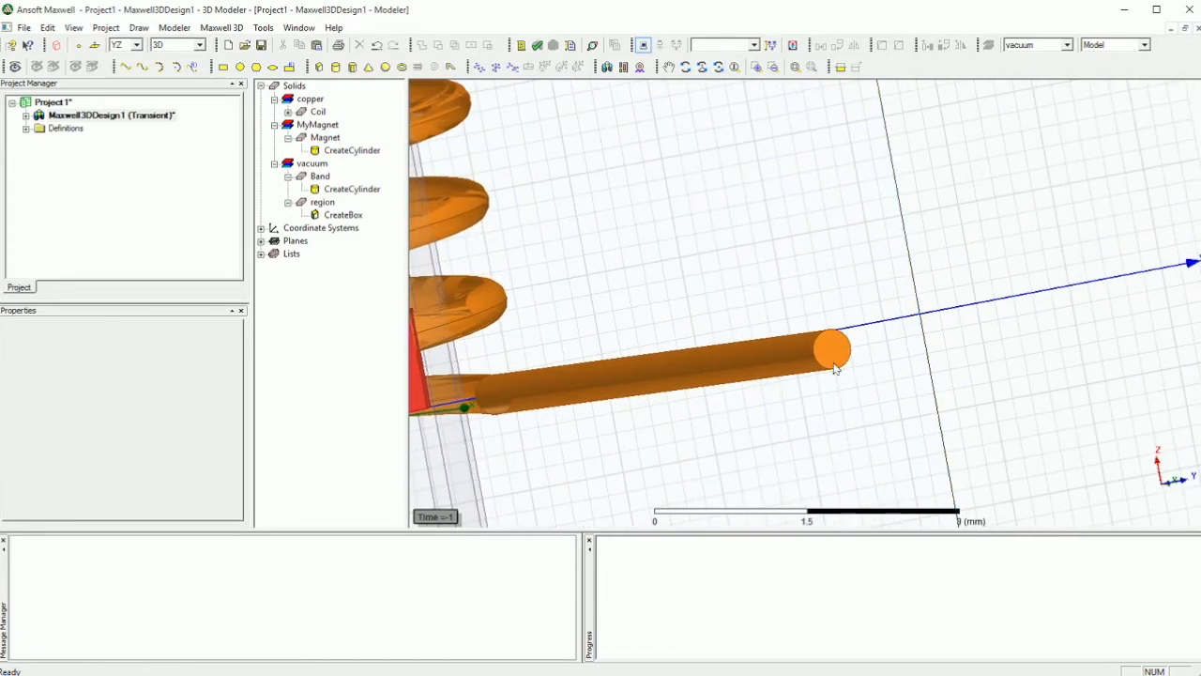
click(833, 350)
right_click(842, 363)
mouse_move(950, 605)
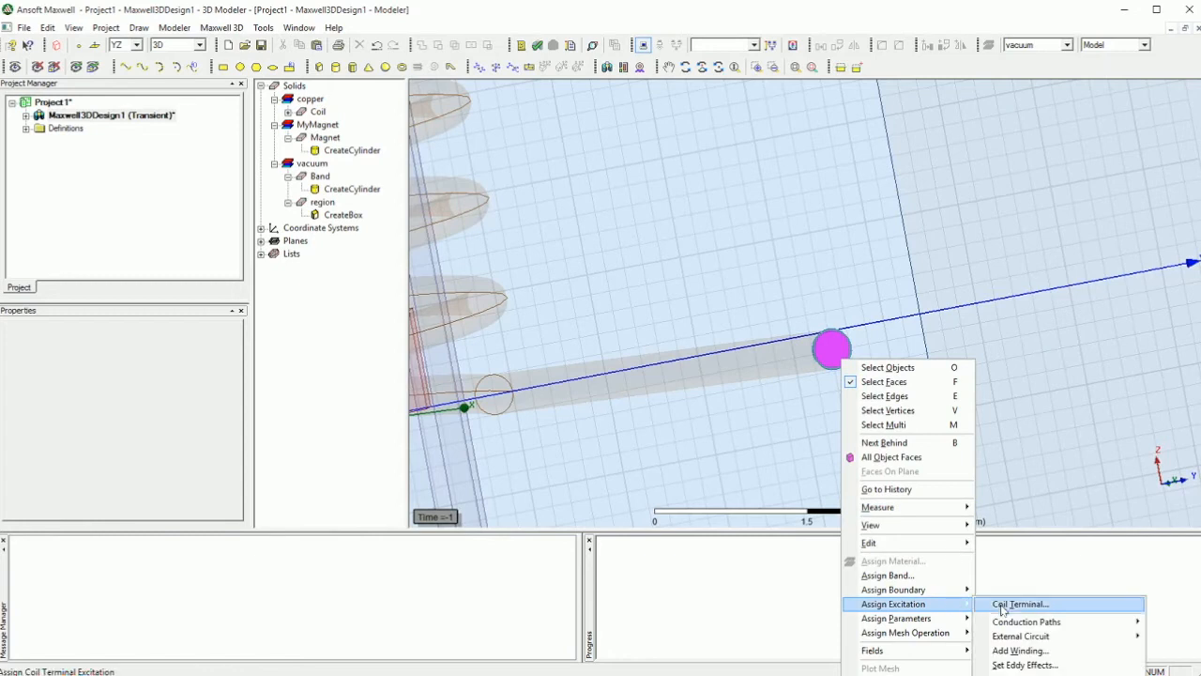
click(1023, 606)
drag(625, 271, 496, 263)
text(T2)
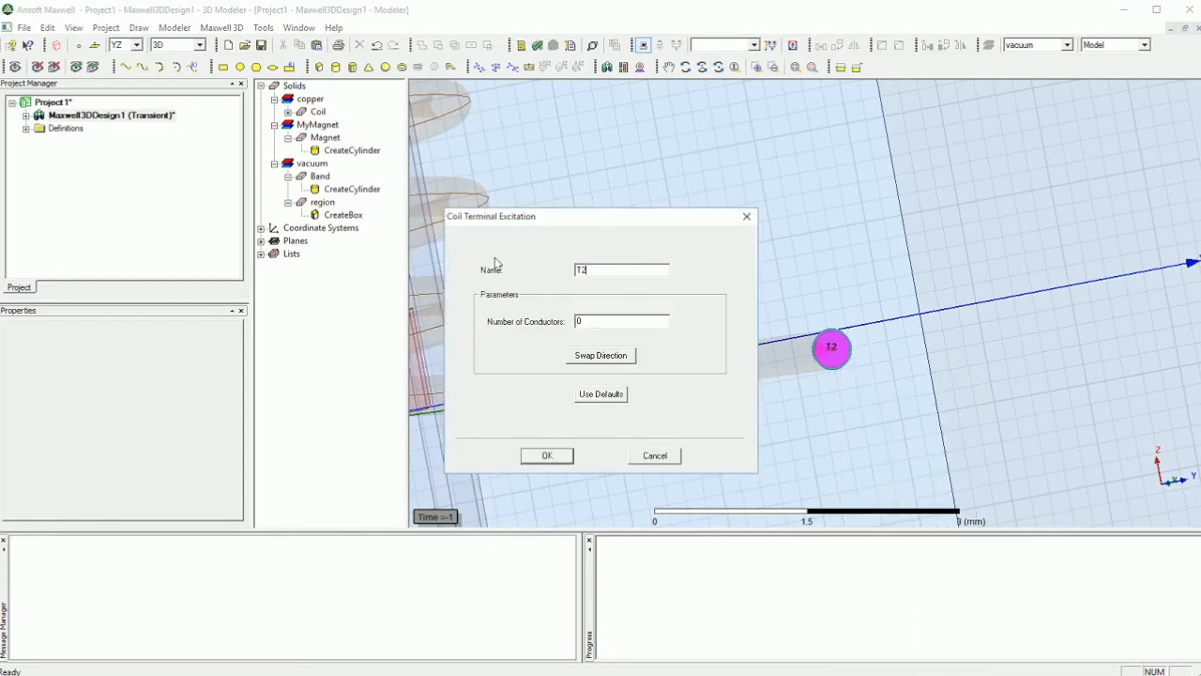
double_click(579, 322)
text(1)
click(612, 358)
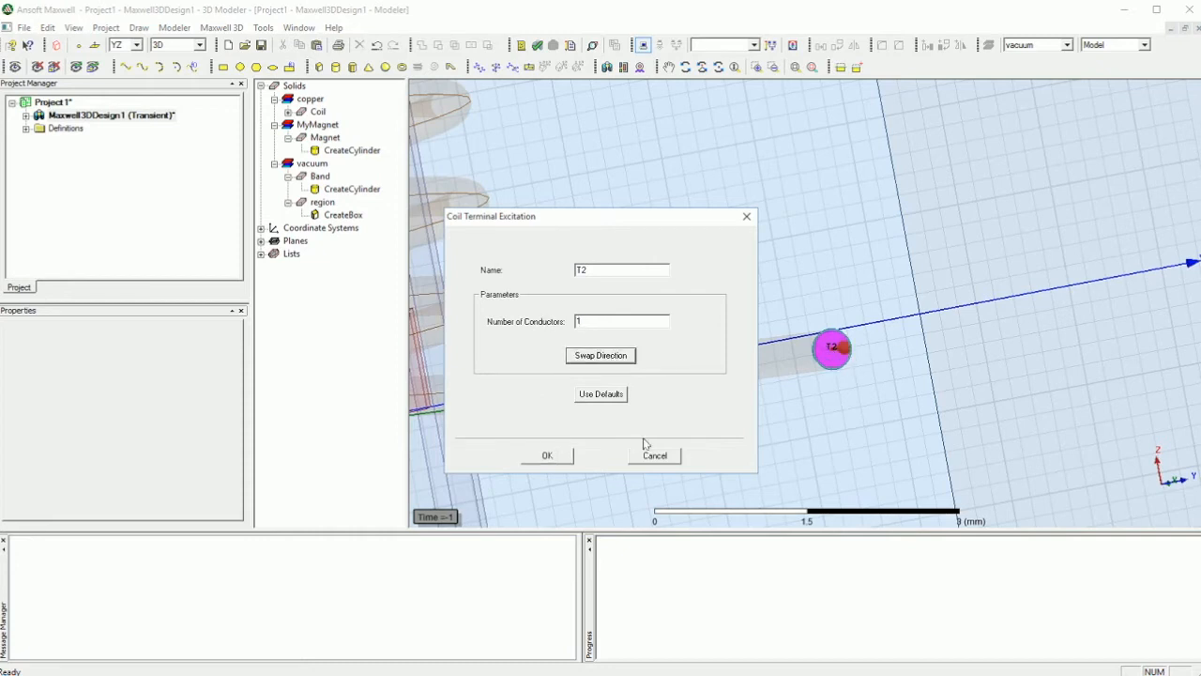
click(561, 457)
Add a solid winding named coil with type Current to the design's excitations
click(26, 116)
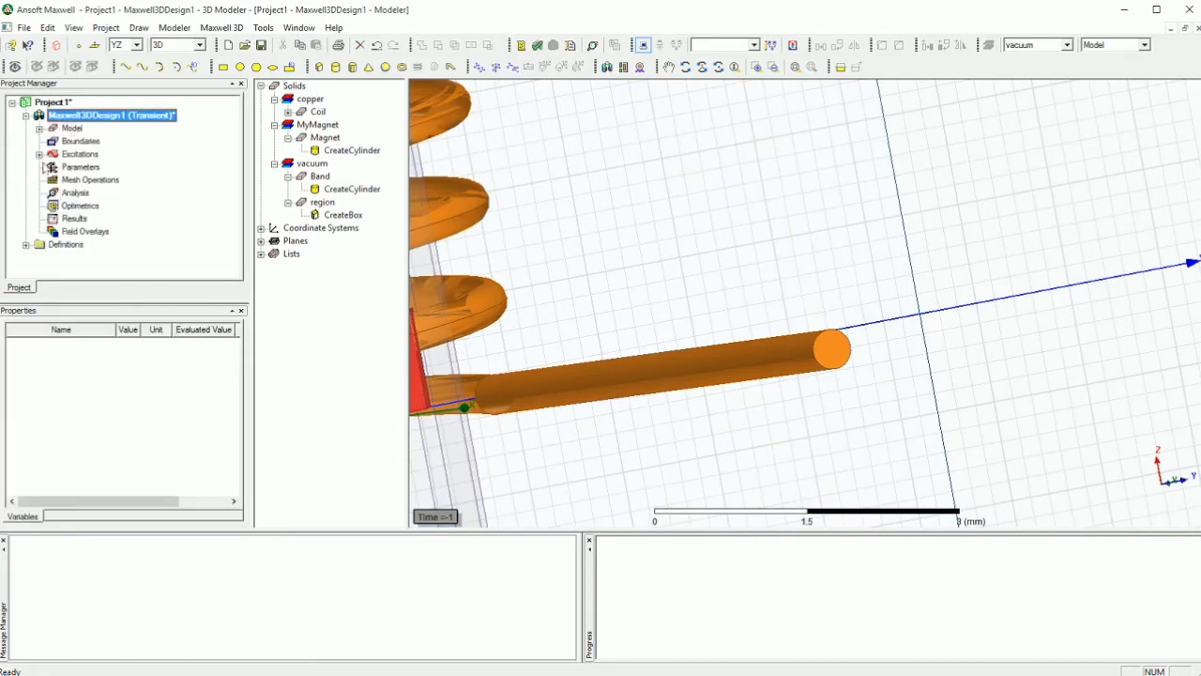
click(38, 154)
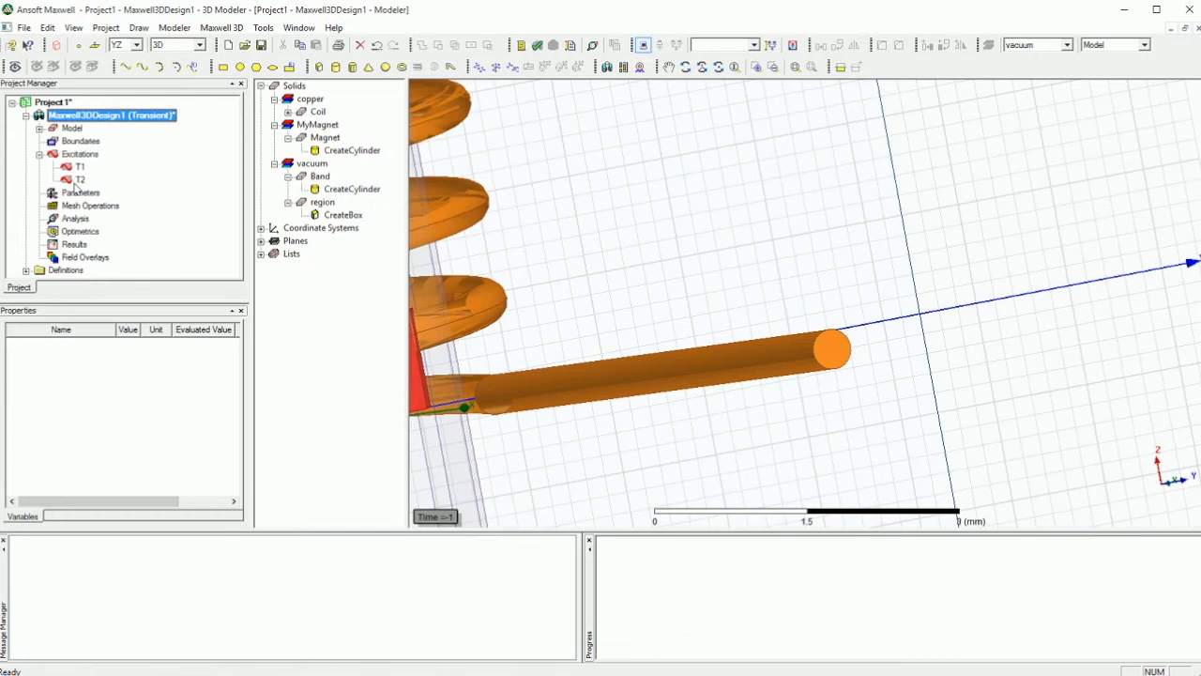
click(79, 166)
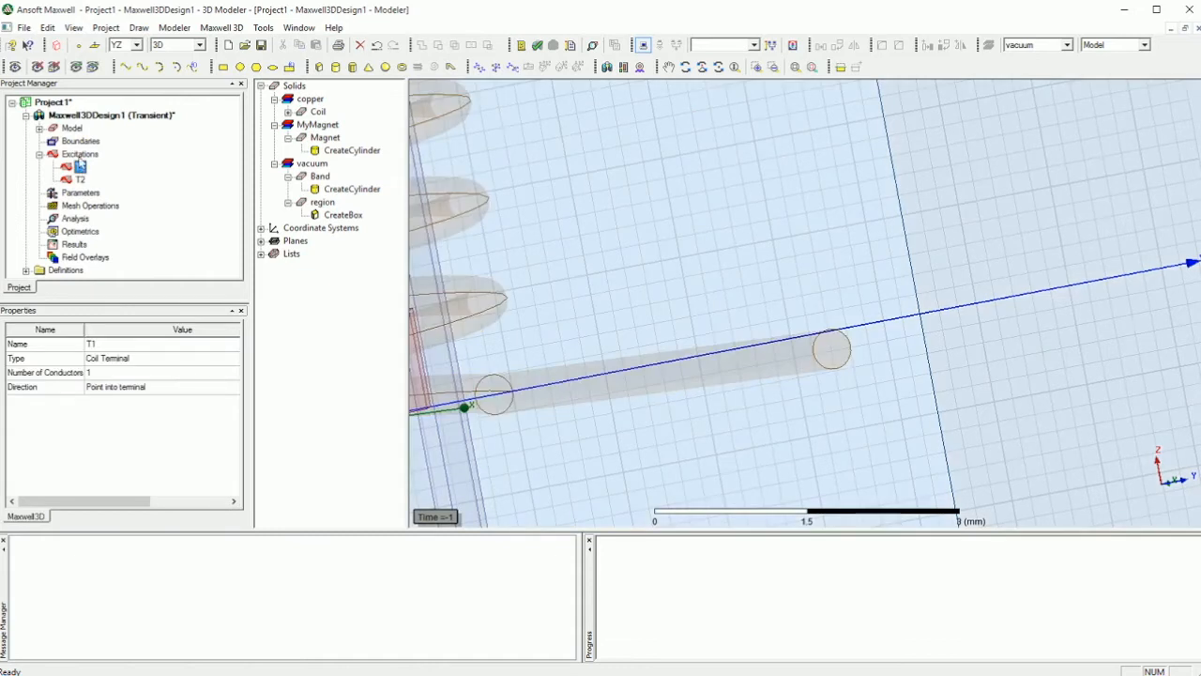
click(80, 154)
right_click(80, 154)
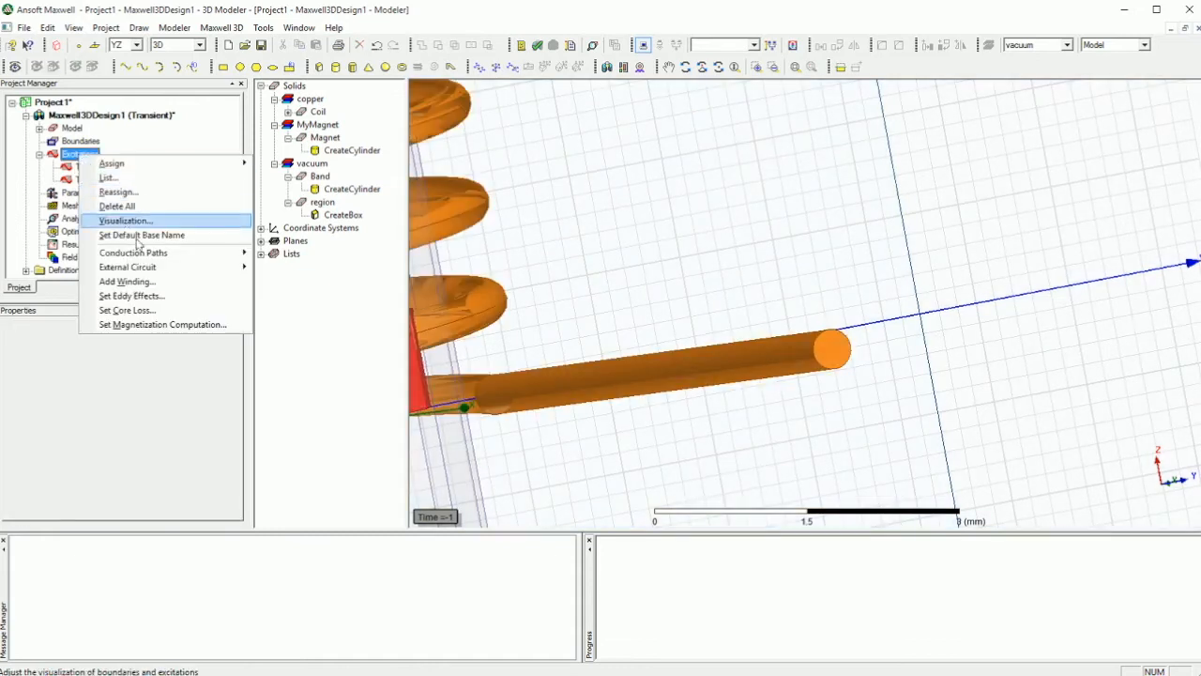
click(161, 285)
text(coil)
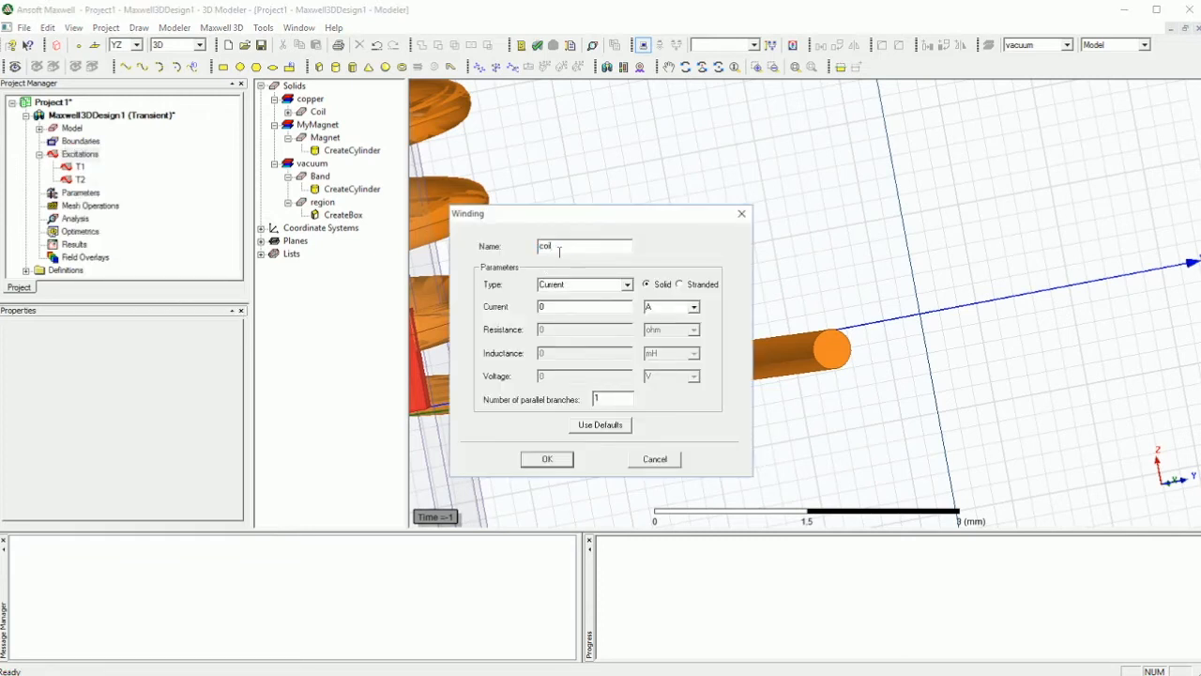
click(627, 286)
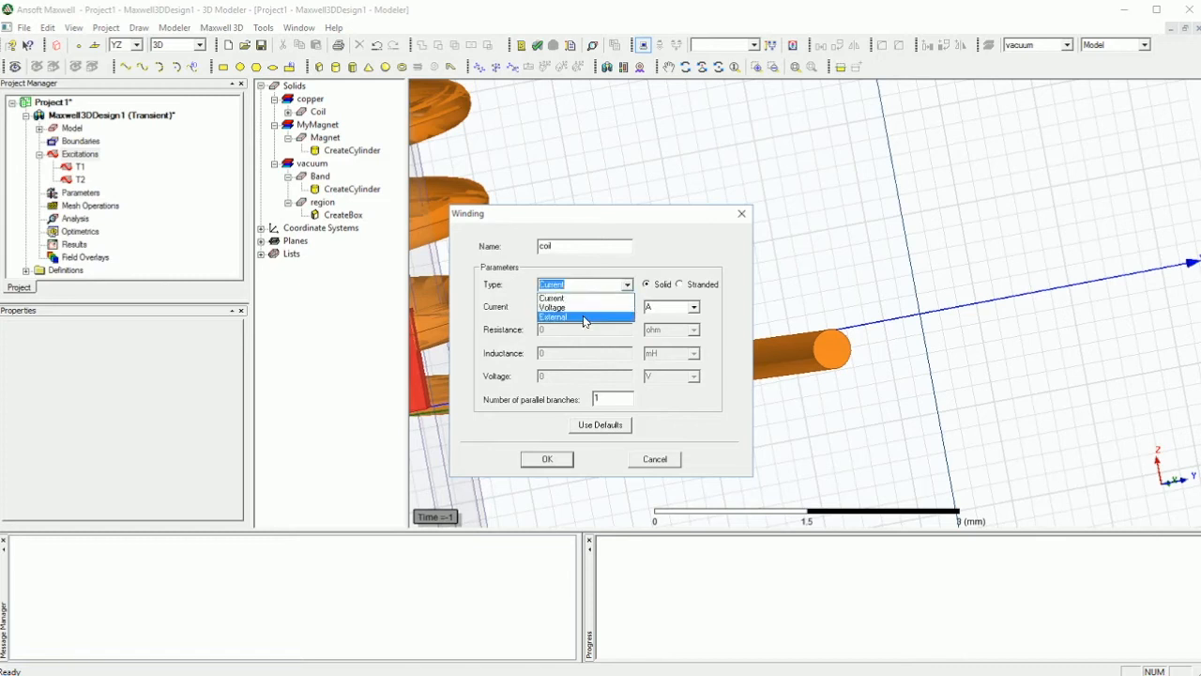
click(609, 298)
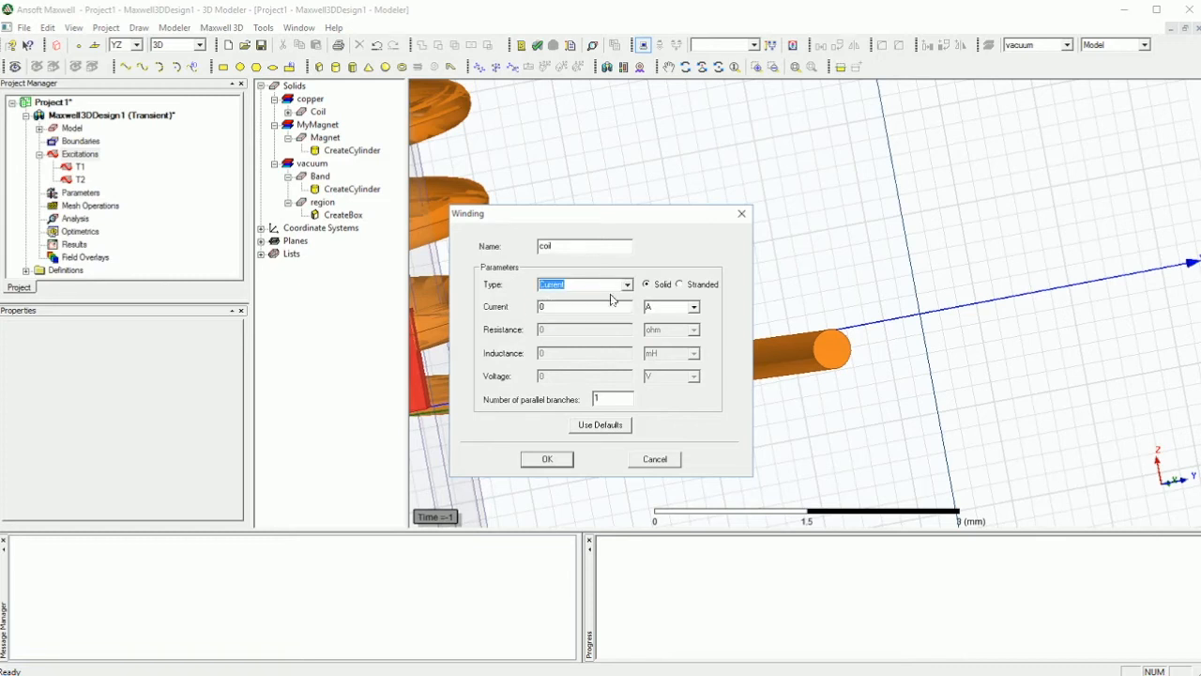
click(546, 460)
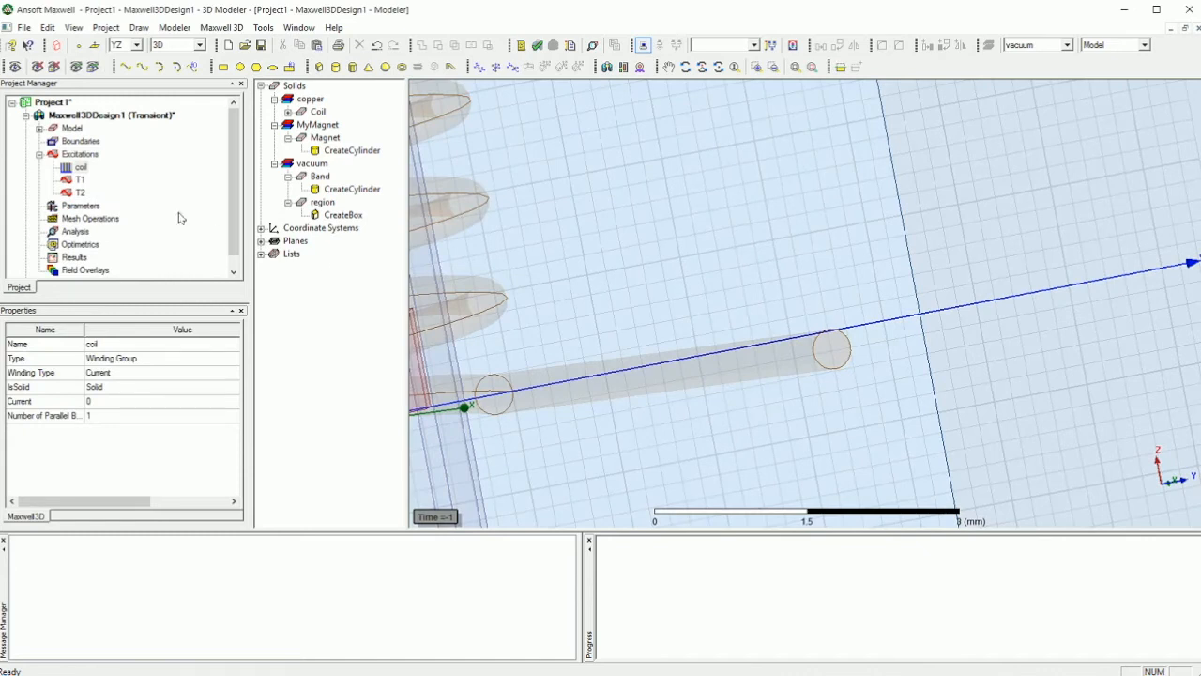
Add the coil terminals T1 and T2 to the coil winding
click(81, 179)
right_click(80, 180)
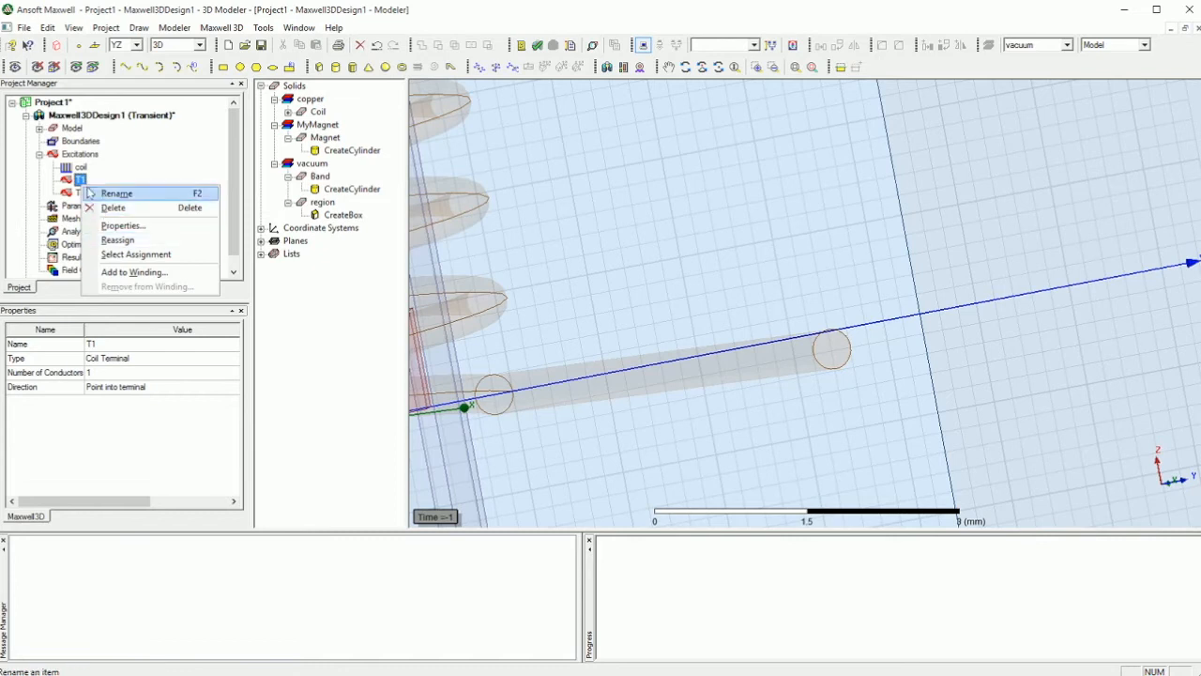
click(124, 272)
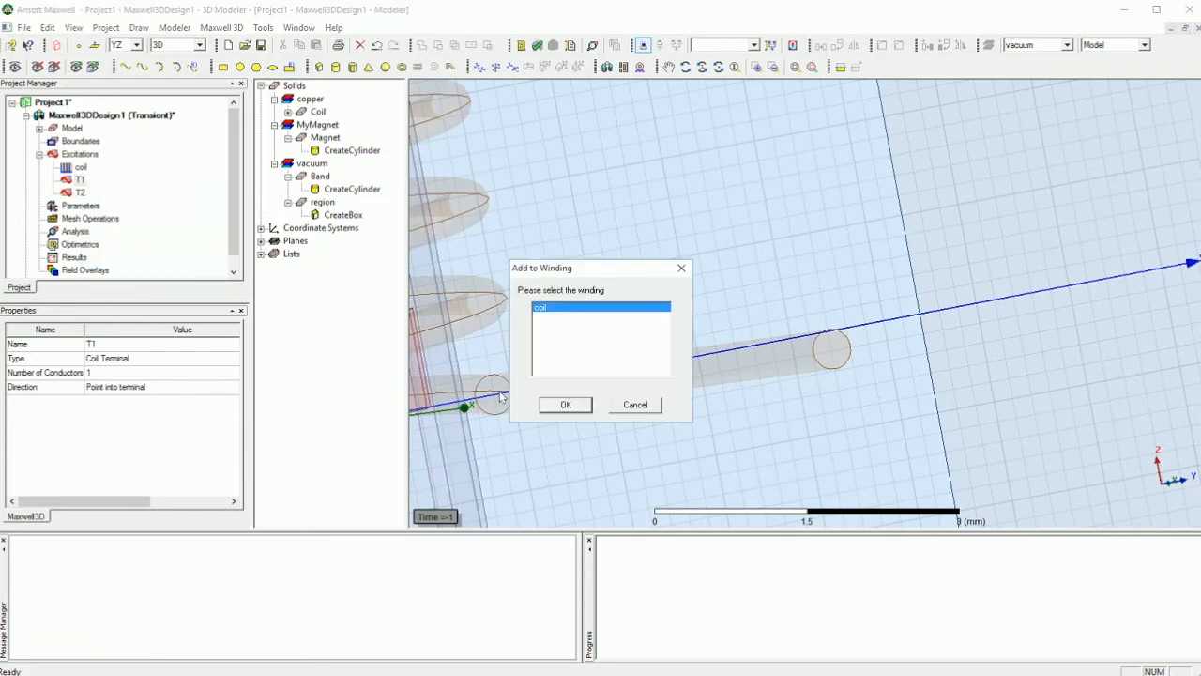
click(563, 404)
right_click(80, 179)
click(124, 266)
click(561, 405)
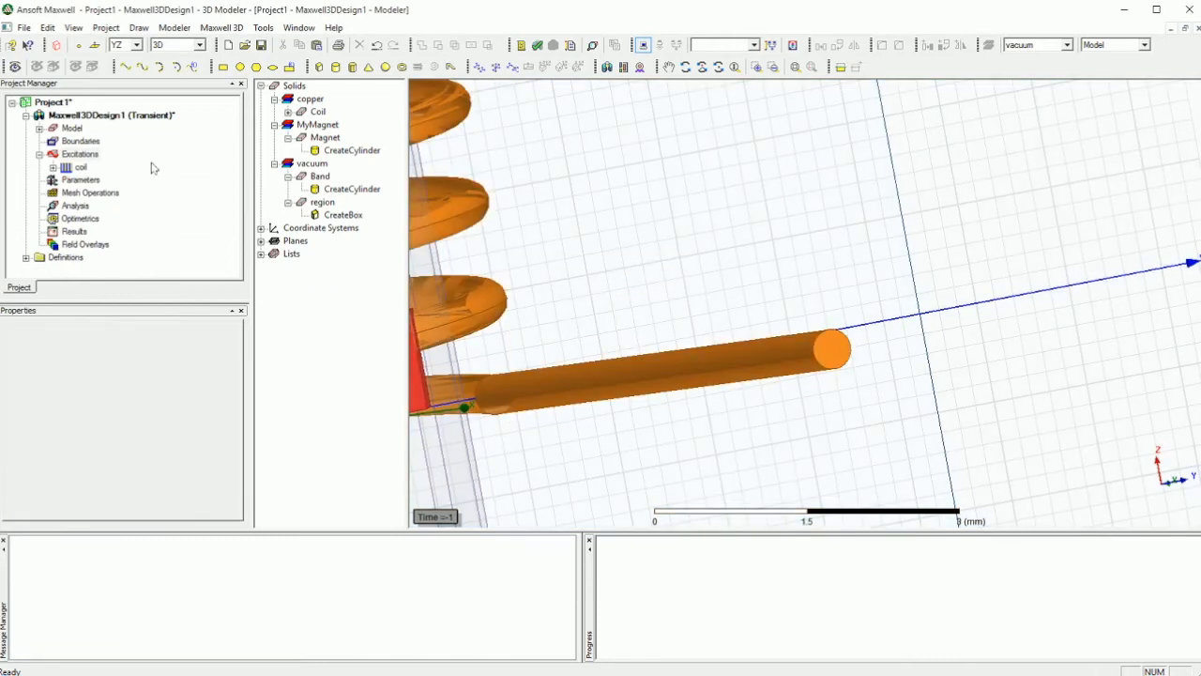
Change the coil winding's type to External
double_click(75, 168)
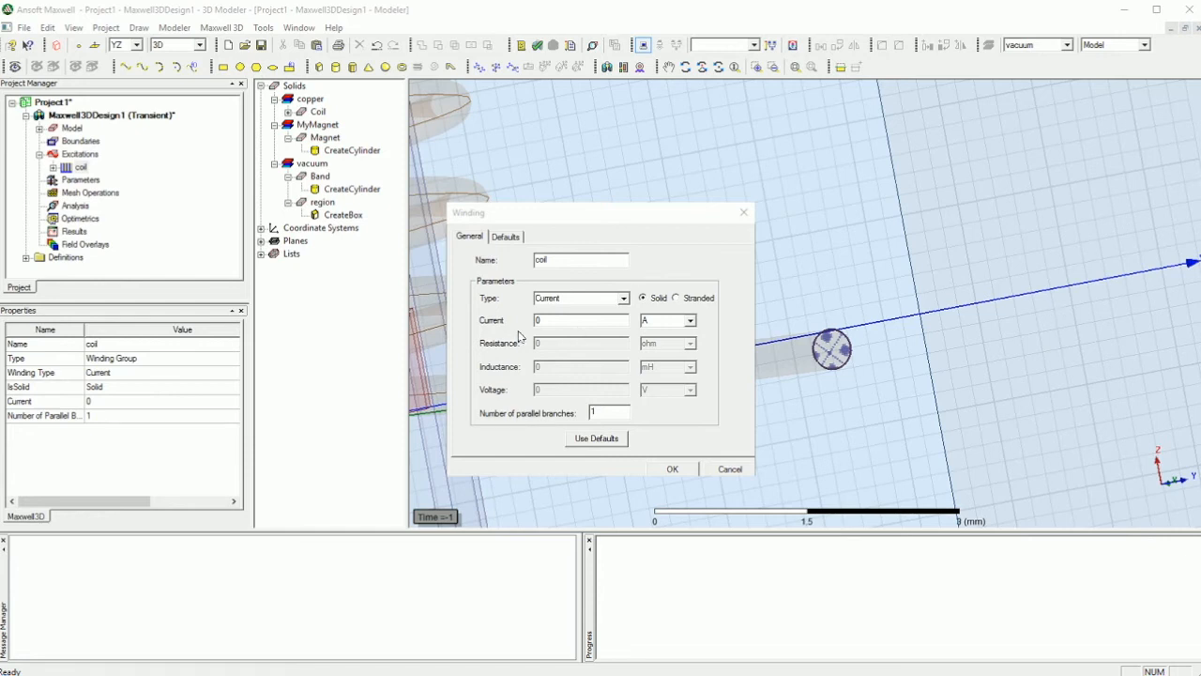
click(591, 298)
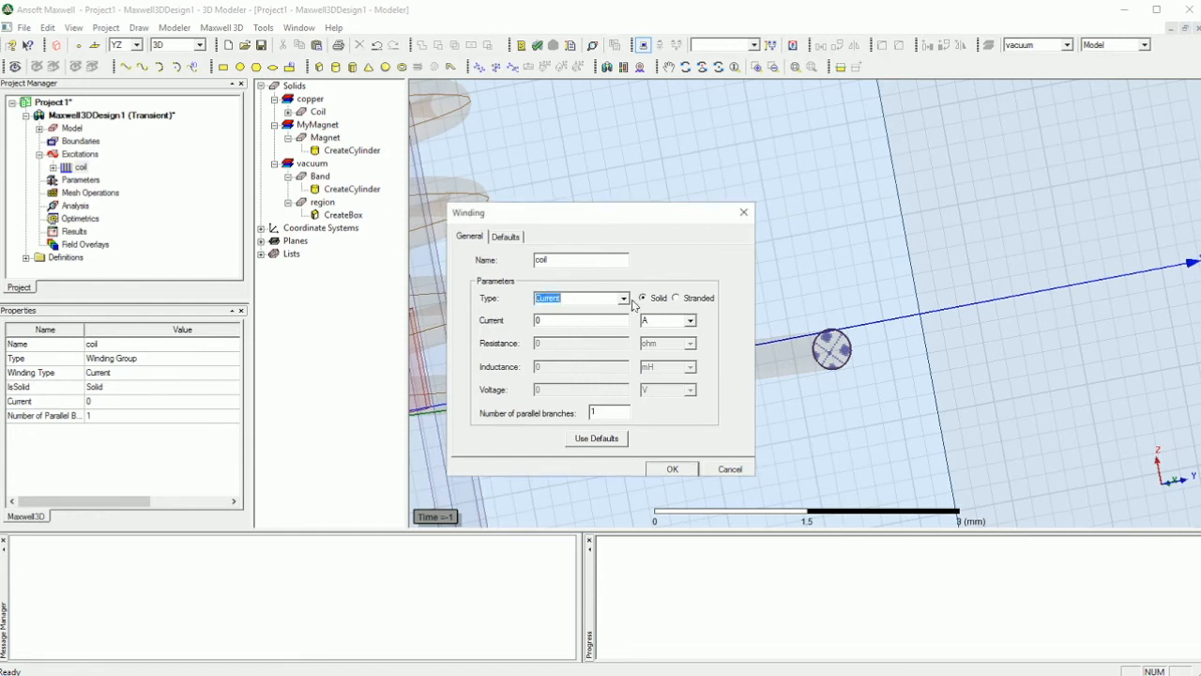
click(623, 298)
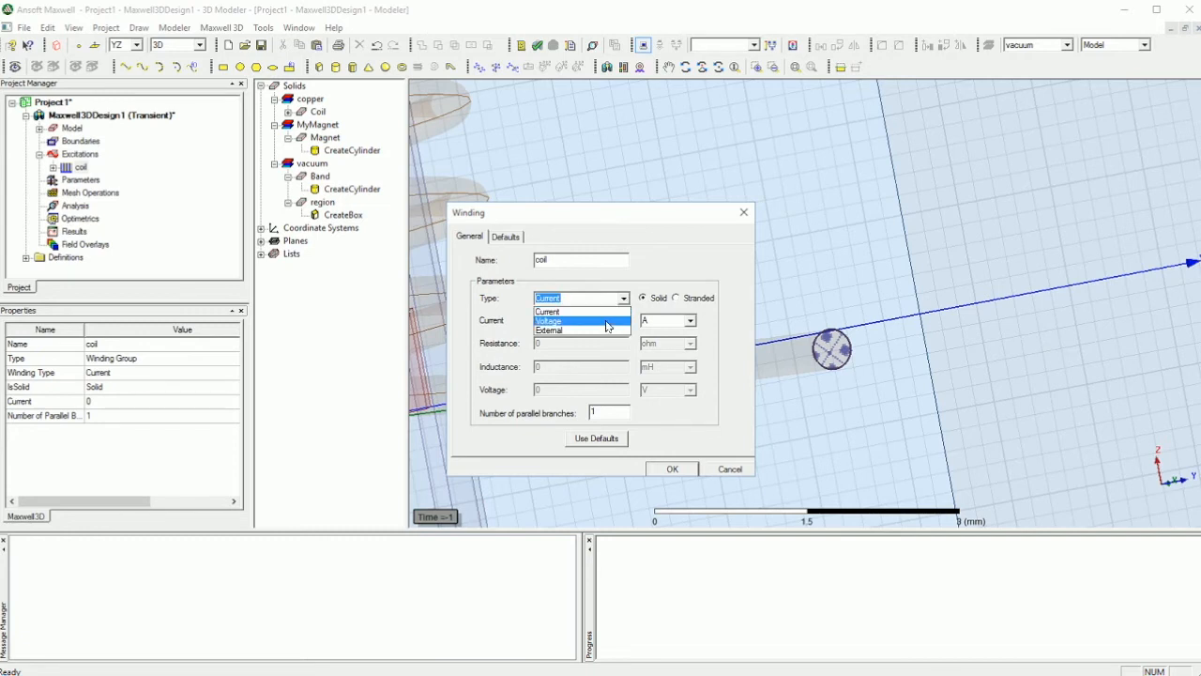
click(601, 330)
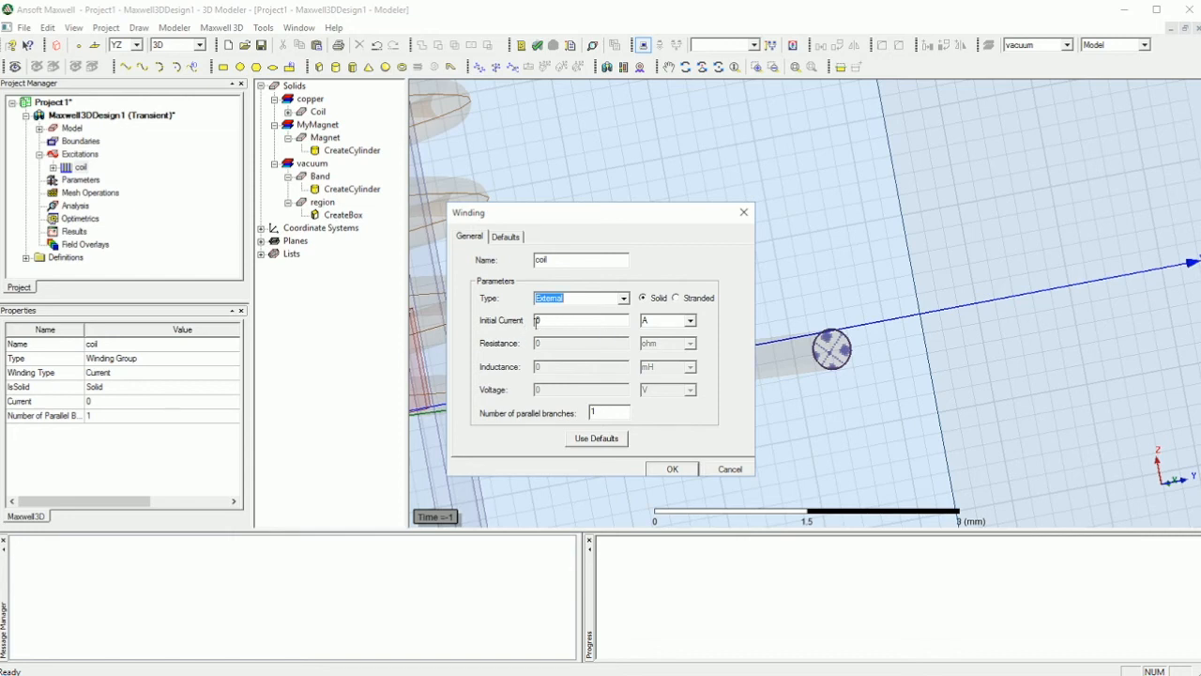
click(673, 468)
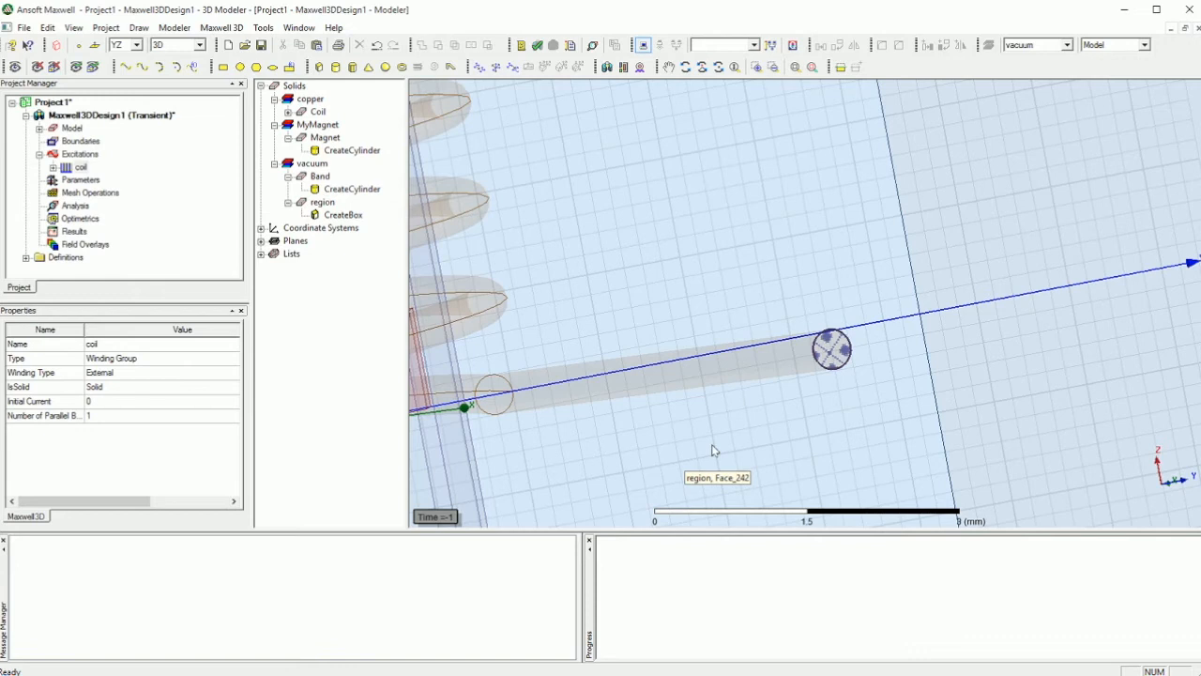
Open the external circuit for editing in Maxwell Circuit Editor and create a new blank circuit project
right_click(832, 333)
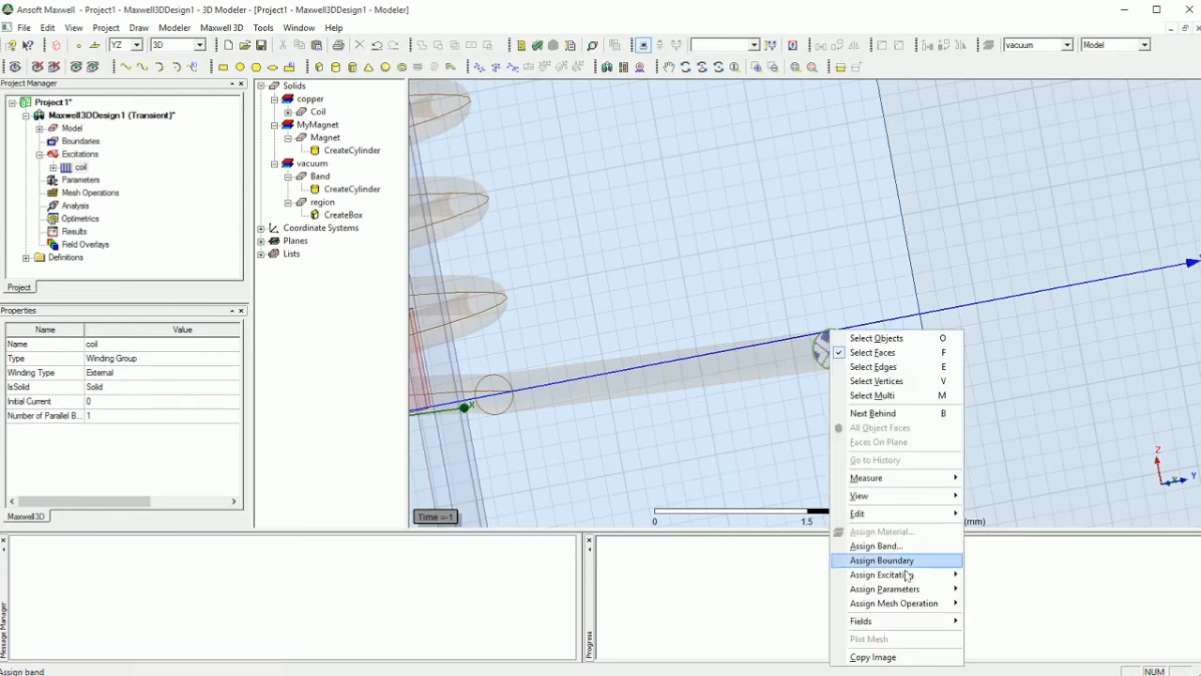
mouse_move(908, 584)
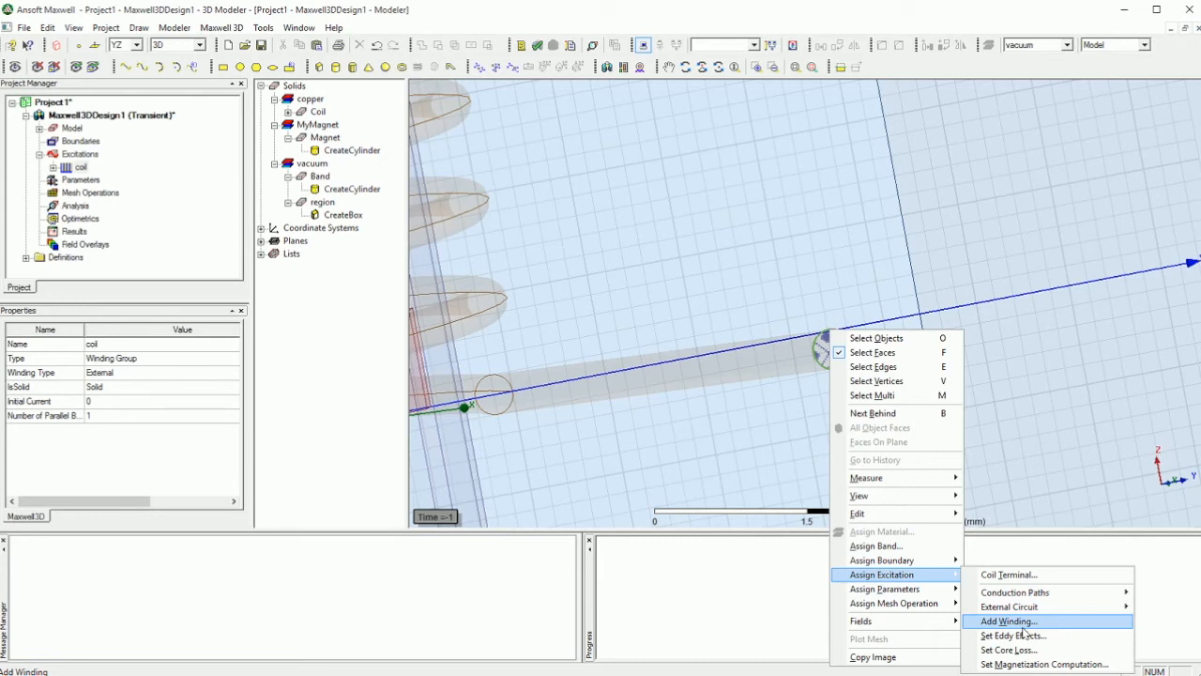
mouse_move(1028, 615)
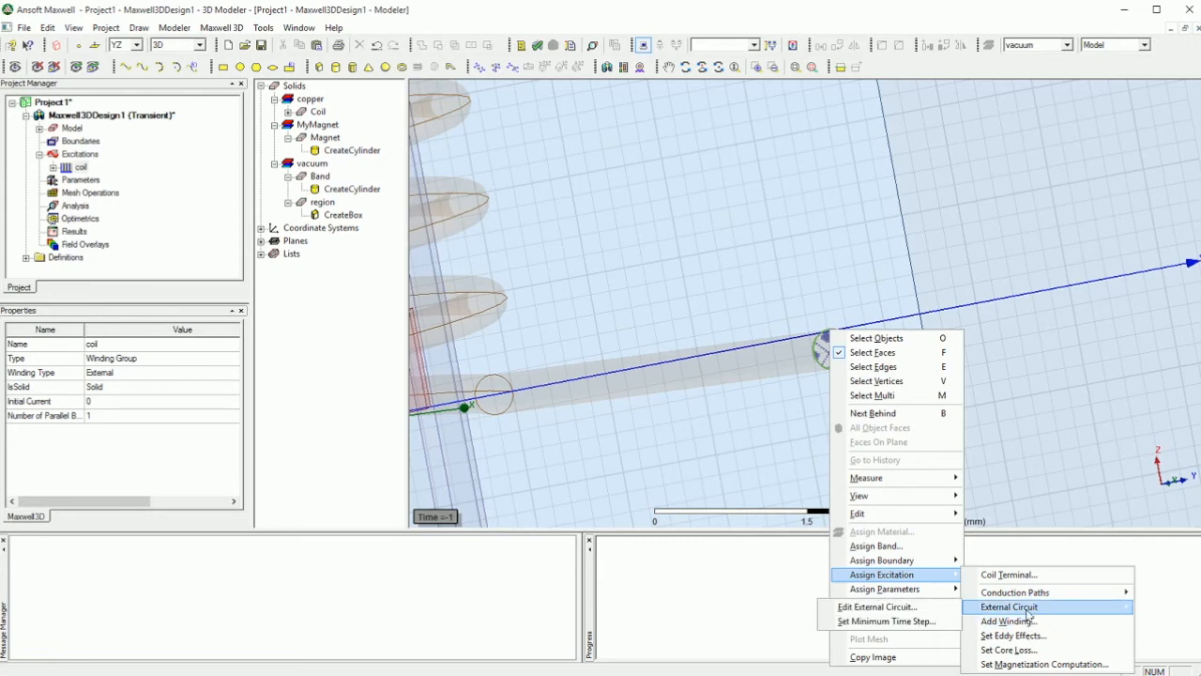
click(938, 614)
drag(583, 189, 691, 192)
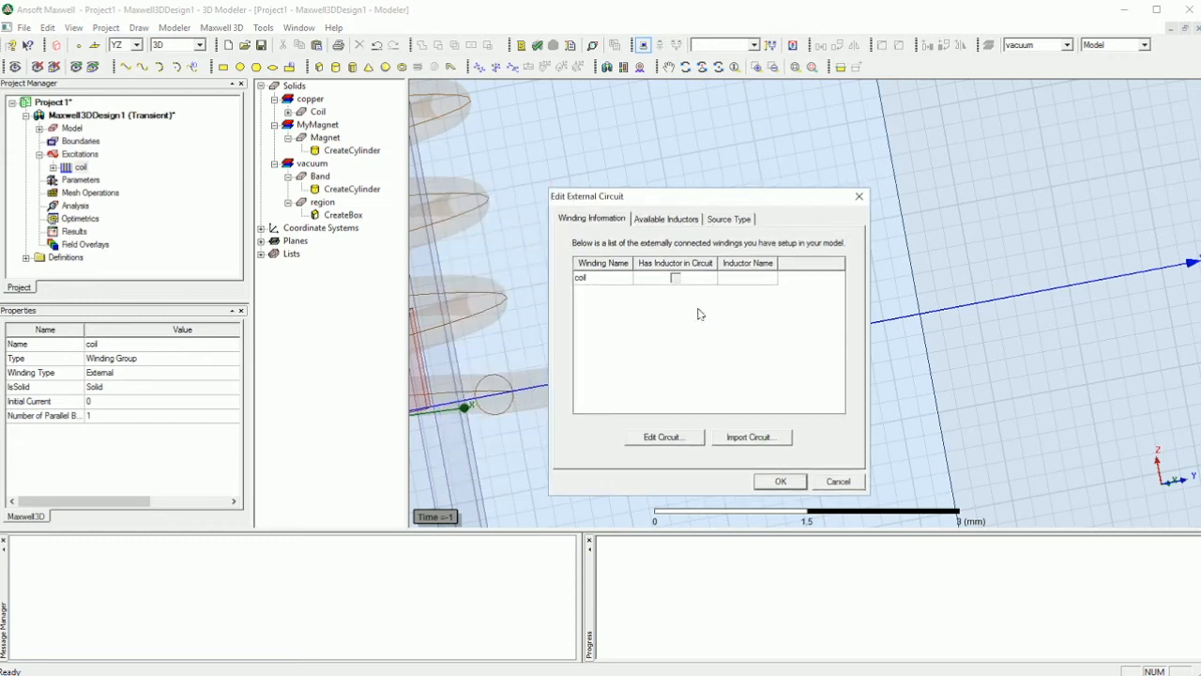
click(666, 439)
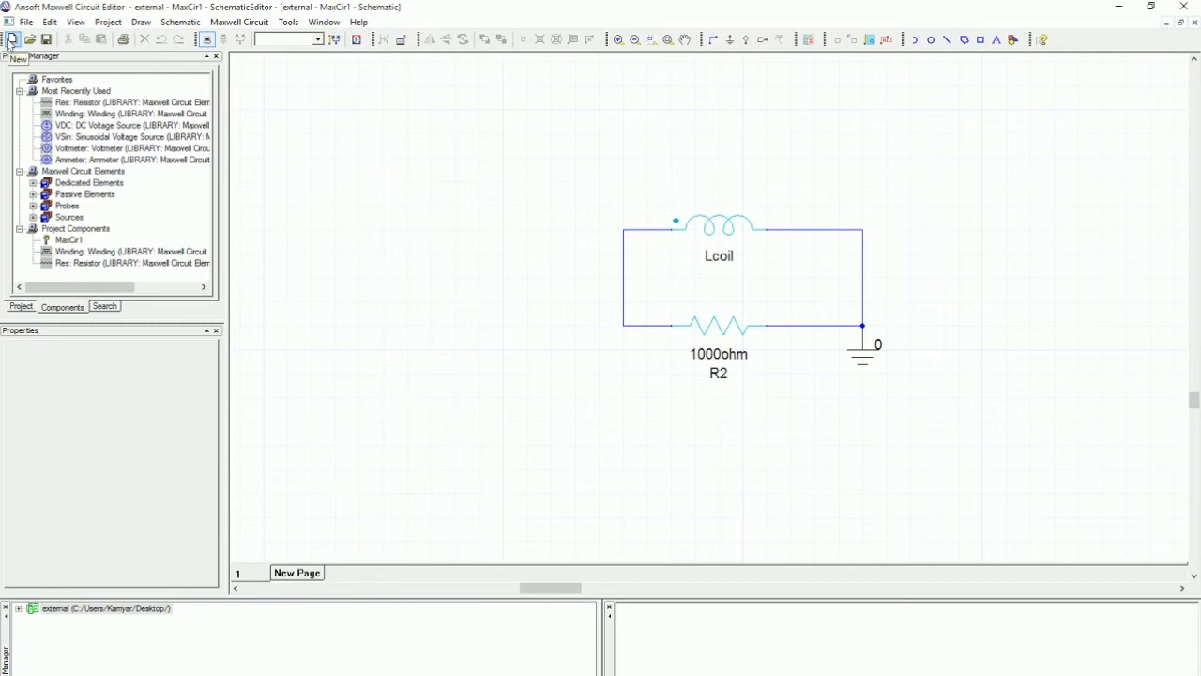
click(11, 39)
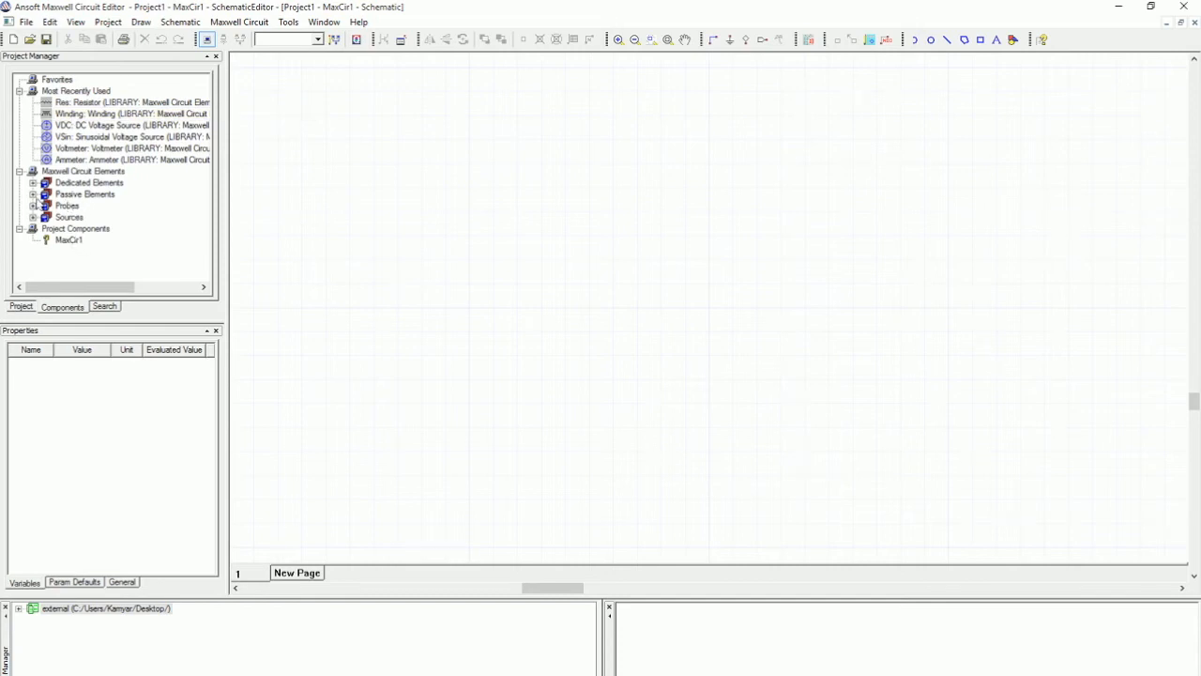
Examine the passive elements and sources available in the Maxwell circuit component library
click(33, 217)
scroll(56, 228, down, 3)
scroll(54, 228, up, 3)
click(33, 194)
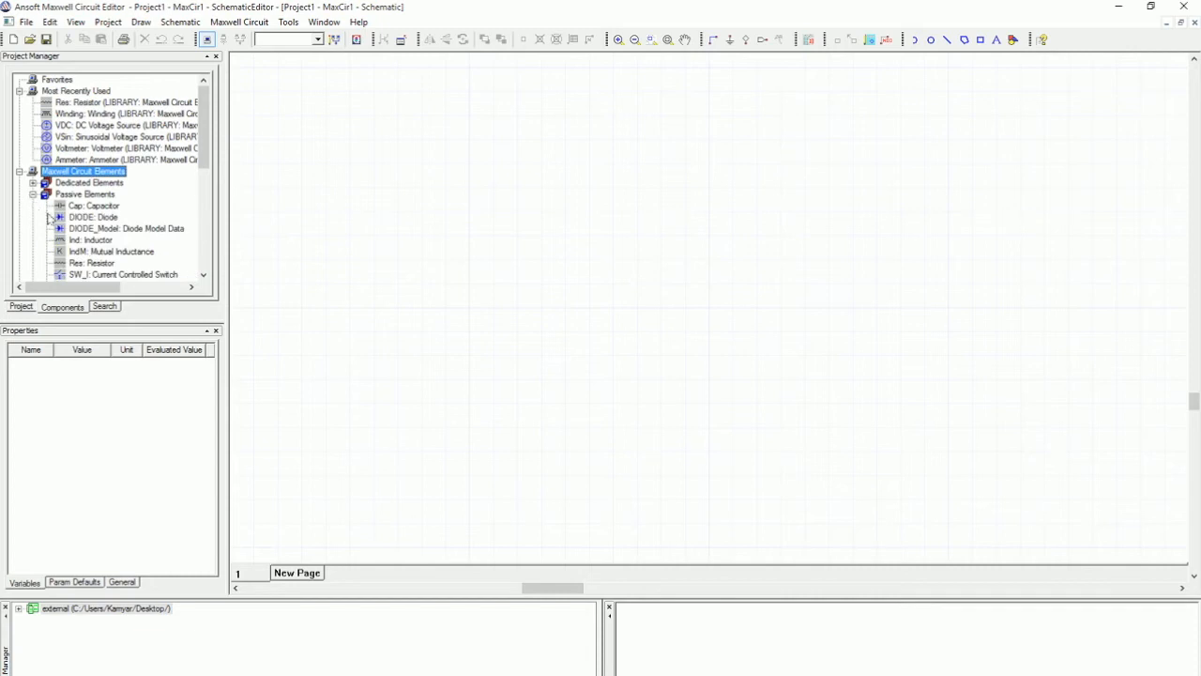
scroll(109, 252, down, 2)
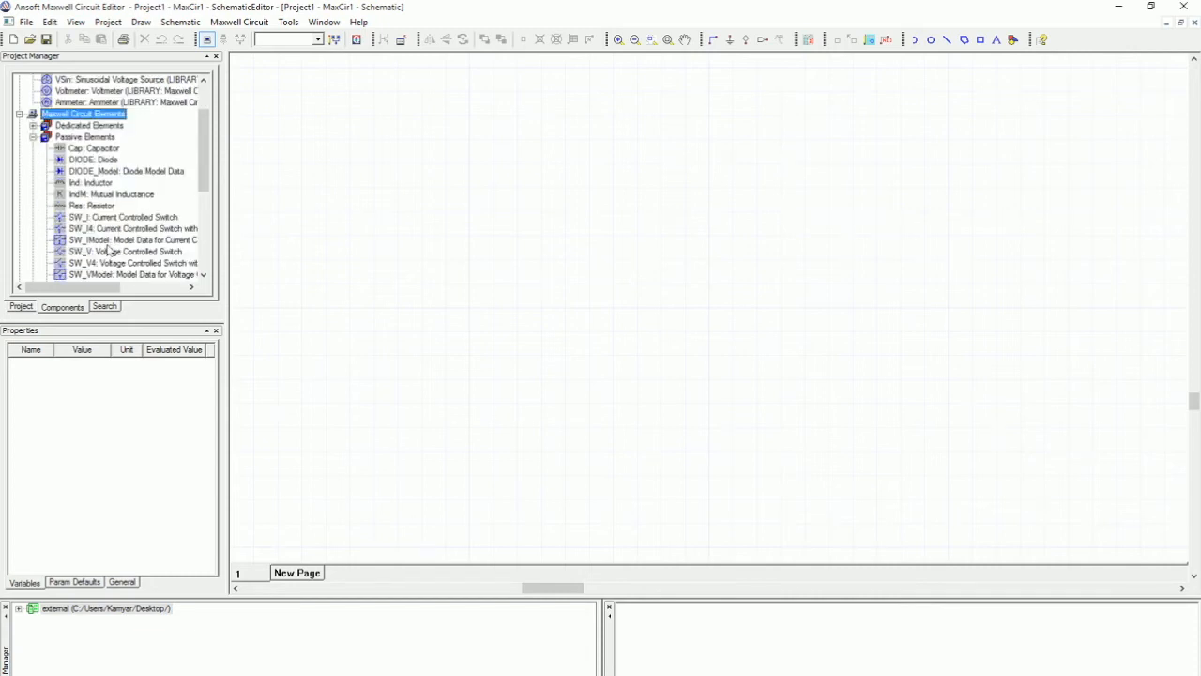
scroll(110, 250, down, 2)
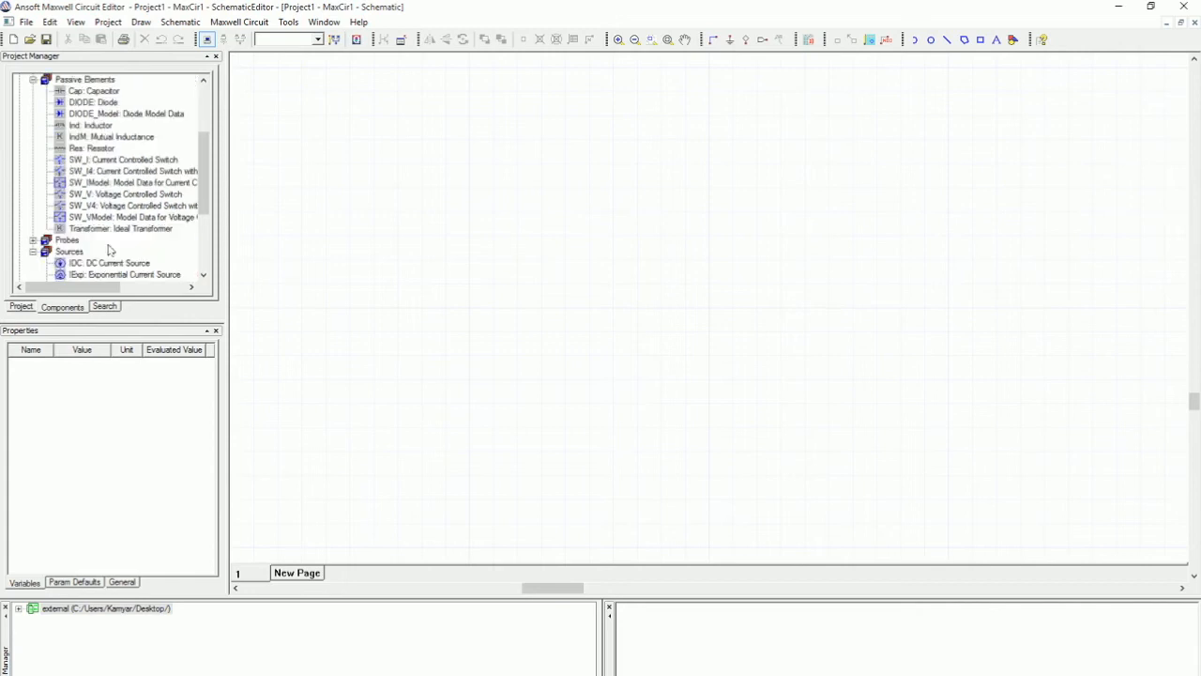
scroll(109, 250, up, 2)
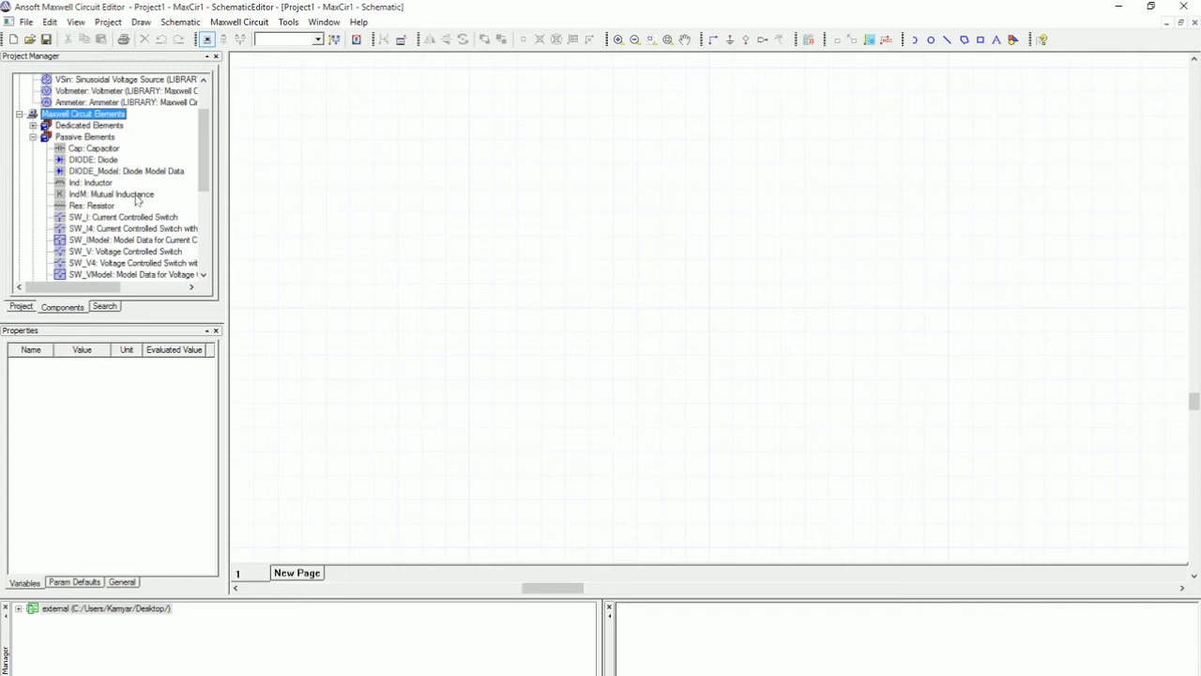
scroll(139, 199, down, 4)
scroll(135, 203, down, 3)
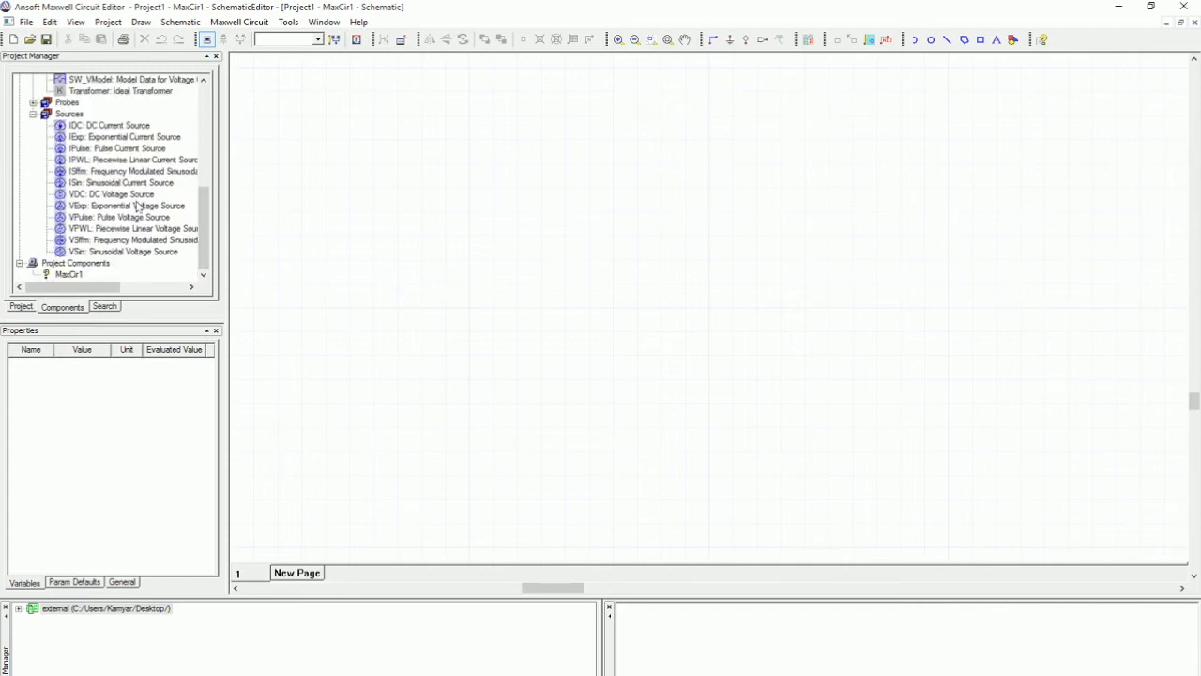
scroll(141, 208, up, 4)
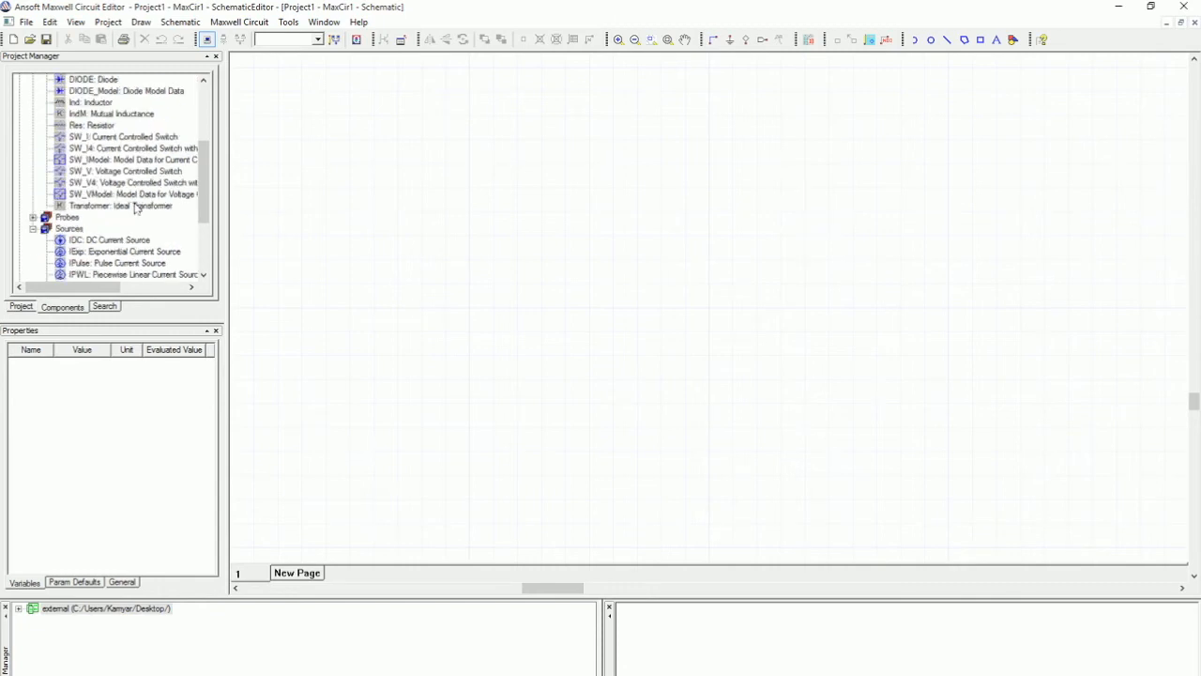
scroll(41, 216, up, 5)
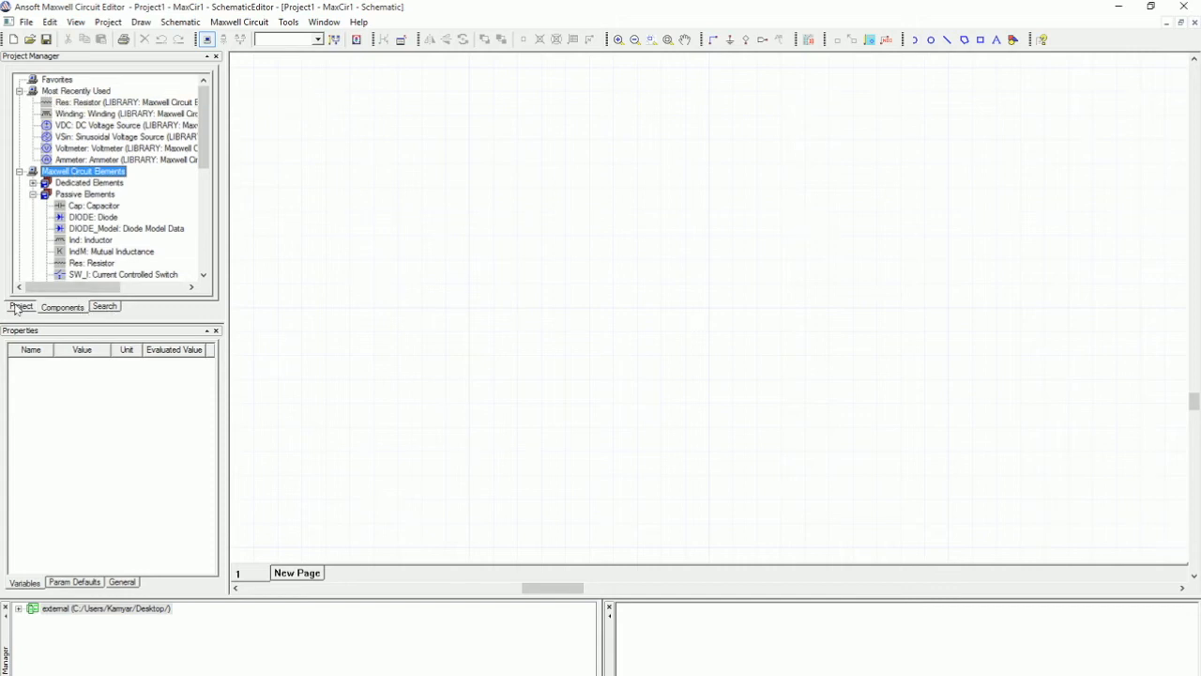
Place one Winding component in the upper middle of the blank schematic
click(33, 183)
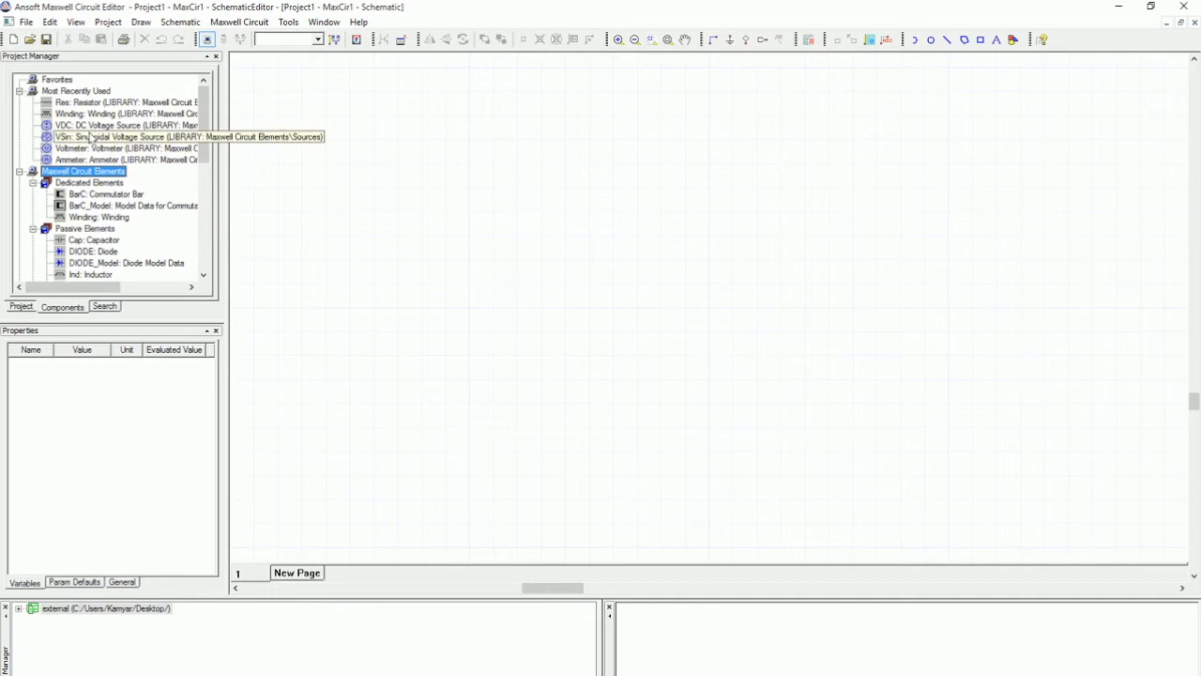
drag(86, 113, 604, 204)
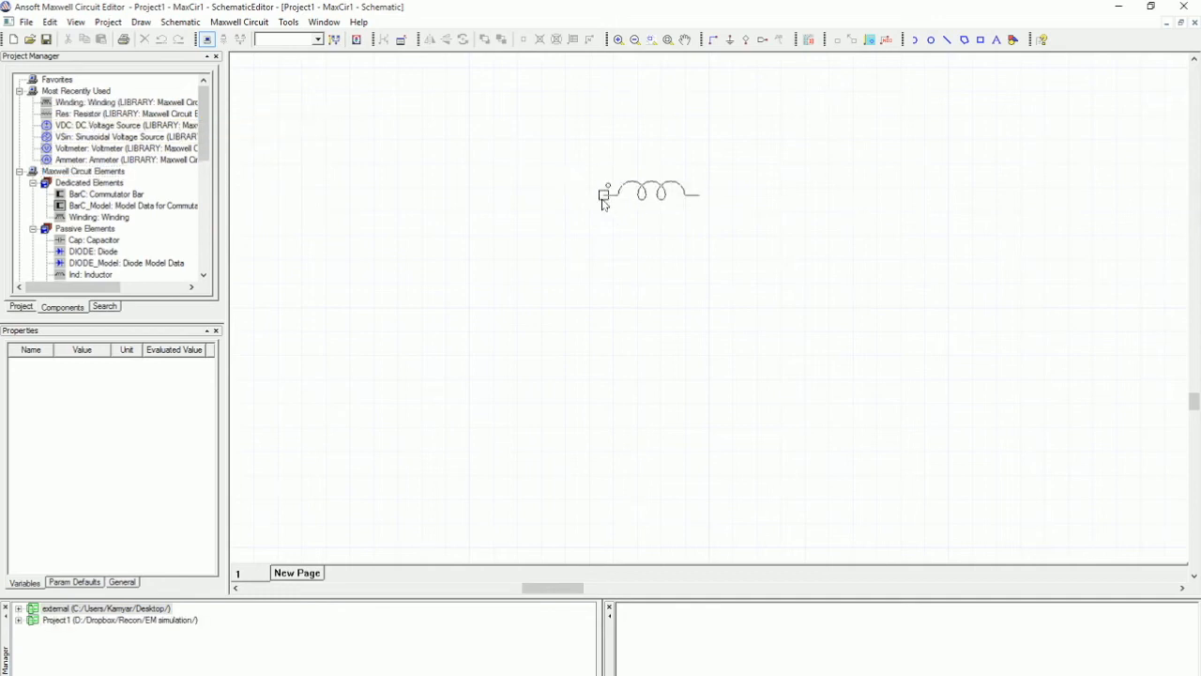
click(661, 193)
key(Escape)
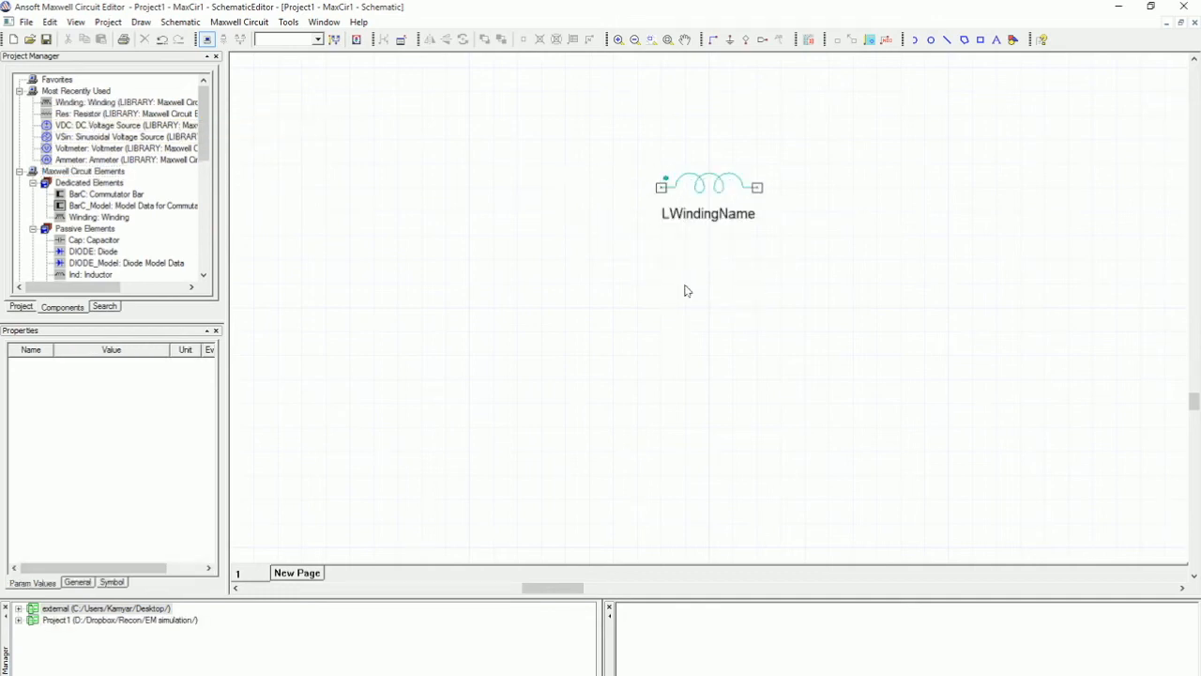
Set the schematic winding's name to coil so it matches the Maxwell winding
double_click(721, 188)
double_click(494, 317)
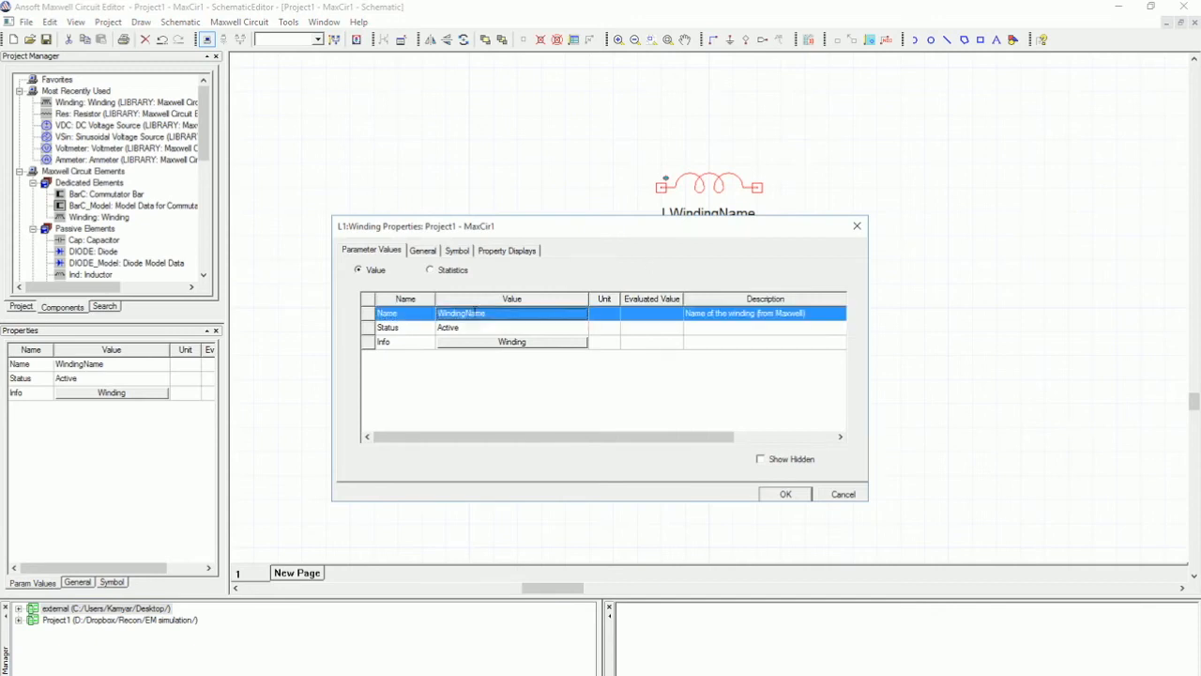
text(coil)
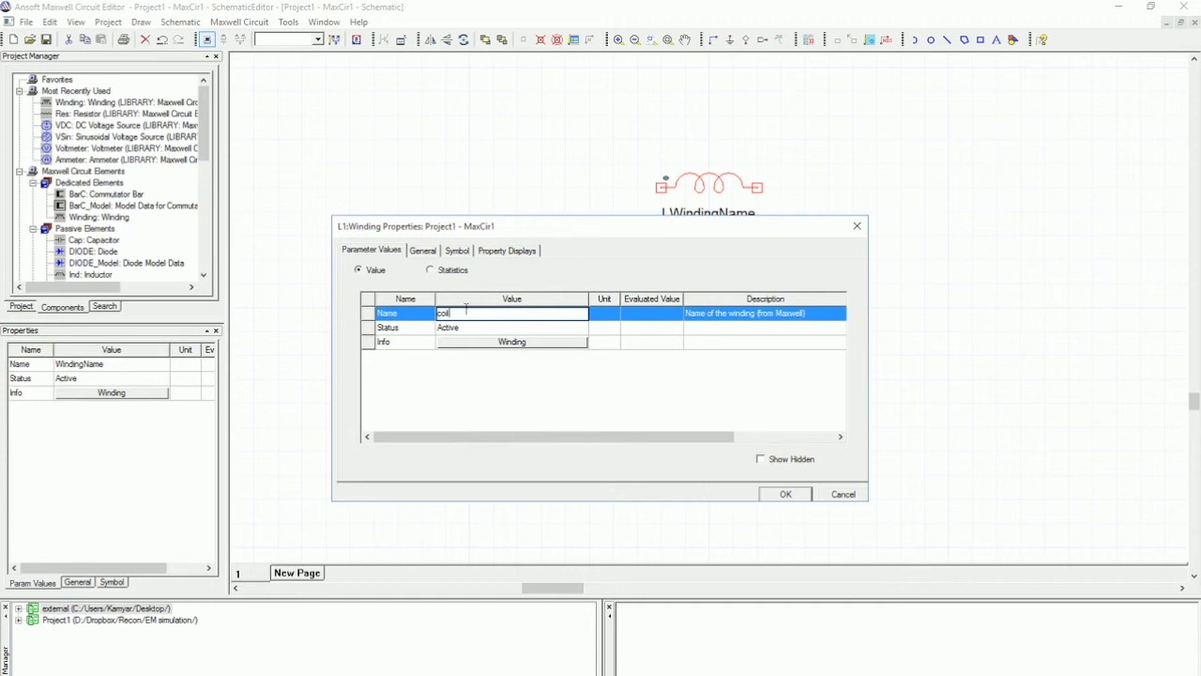
click(785, 494)
Place one resistor from the passive elements directly below the coil winding in the schematic
scroll(67, 215, down, 5)
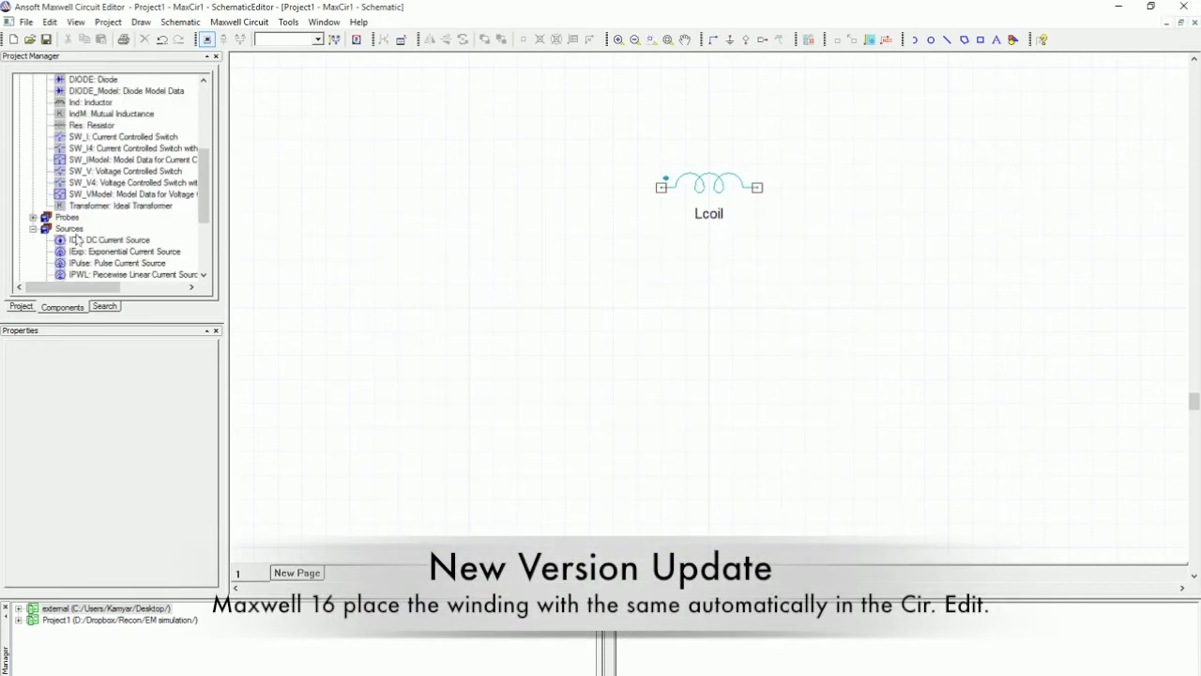
click(91, 125)
click(661, 284)
key(Escape)
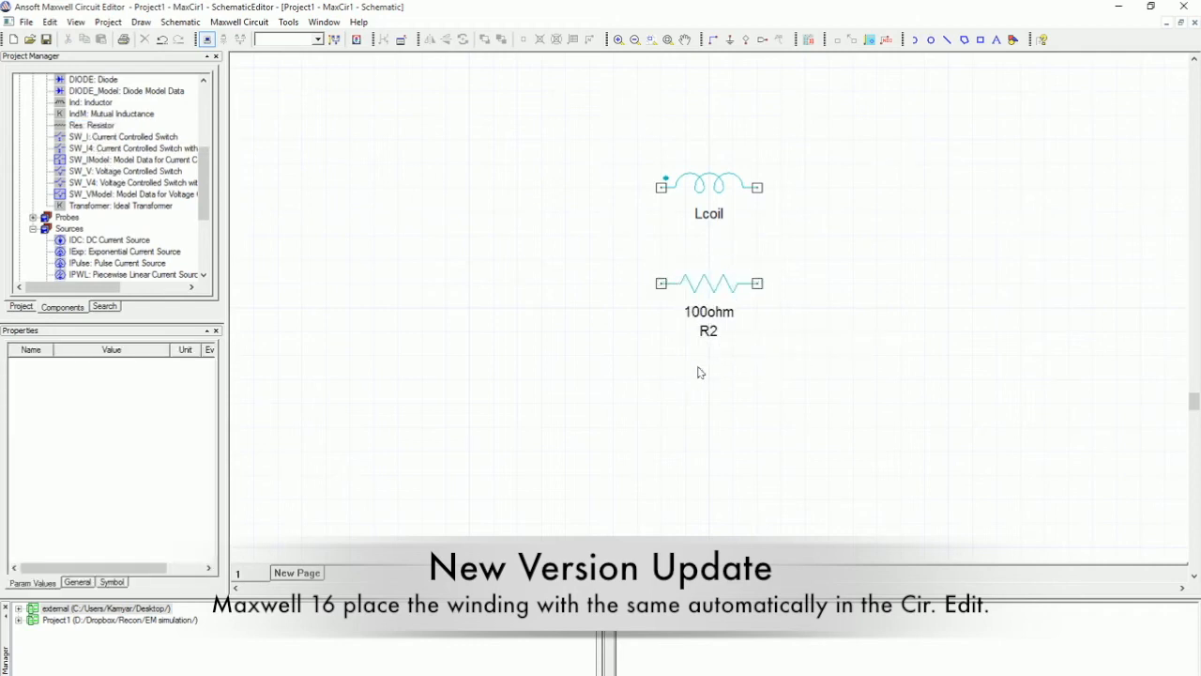
Wire both ends of the coil winding to the matching ends of the resistor to form a closed loop
click(757, 186)
click(853, 282)
click(758, 283)
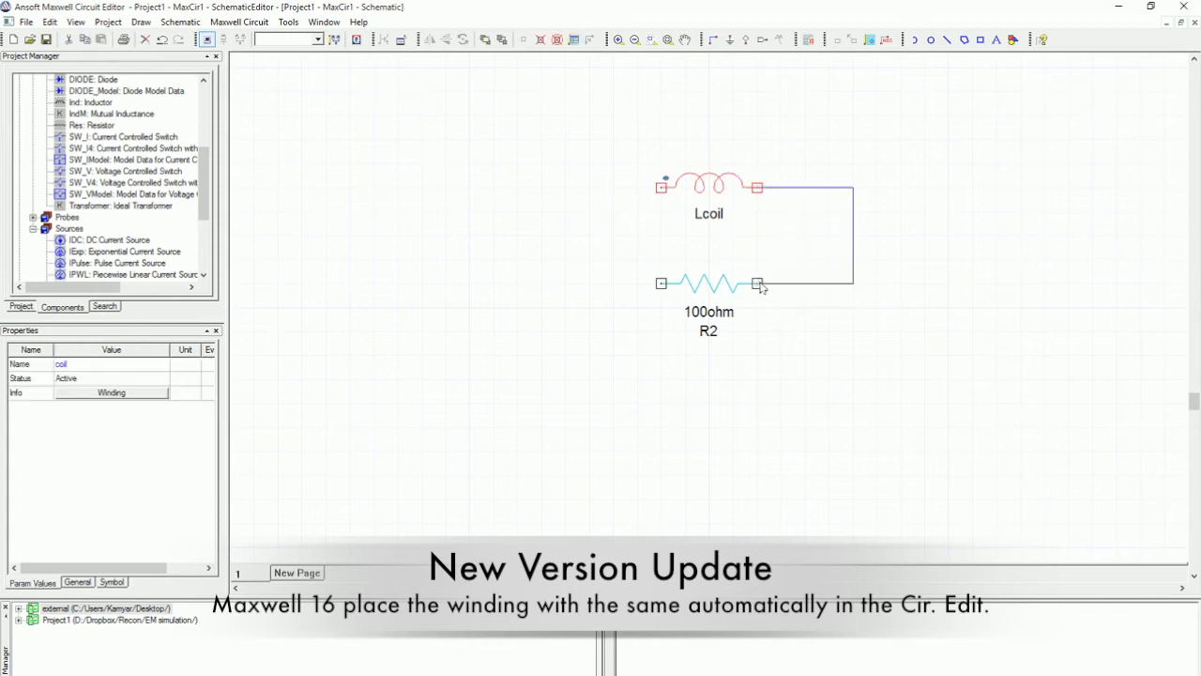
click(661, 283)
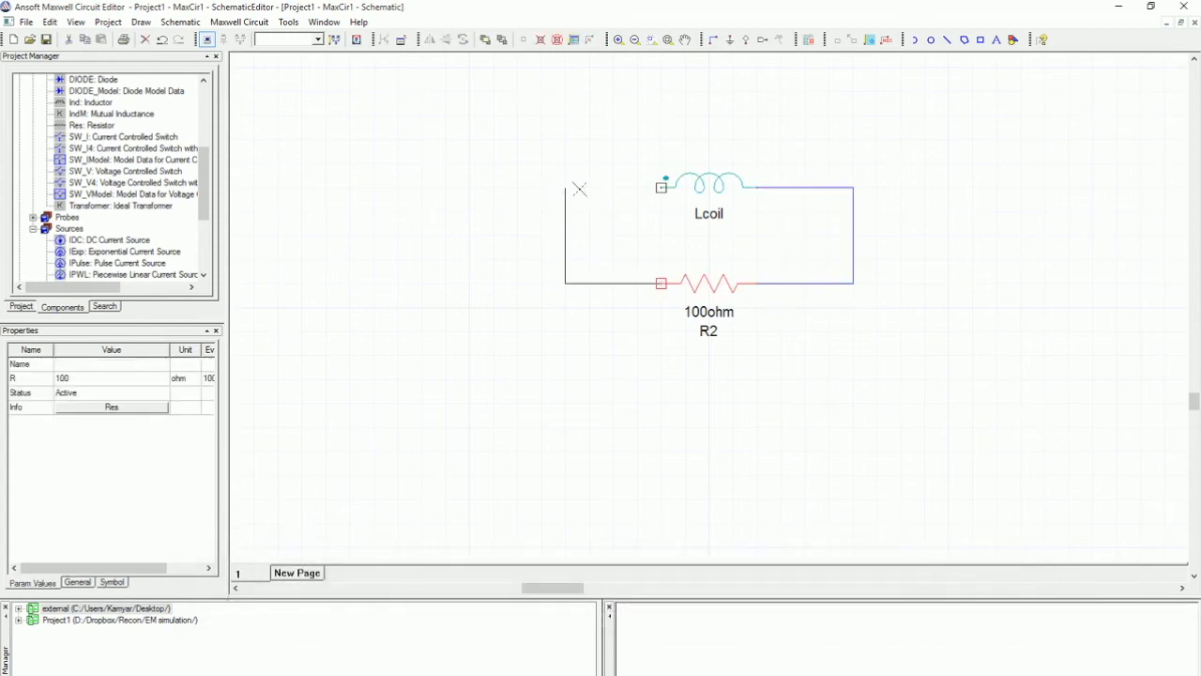
click(662, 187)
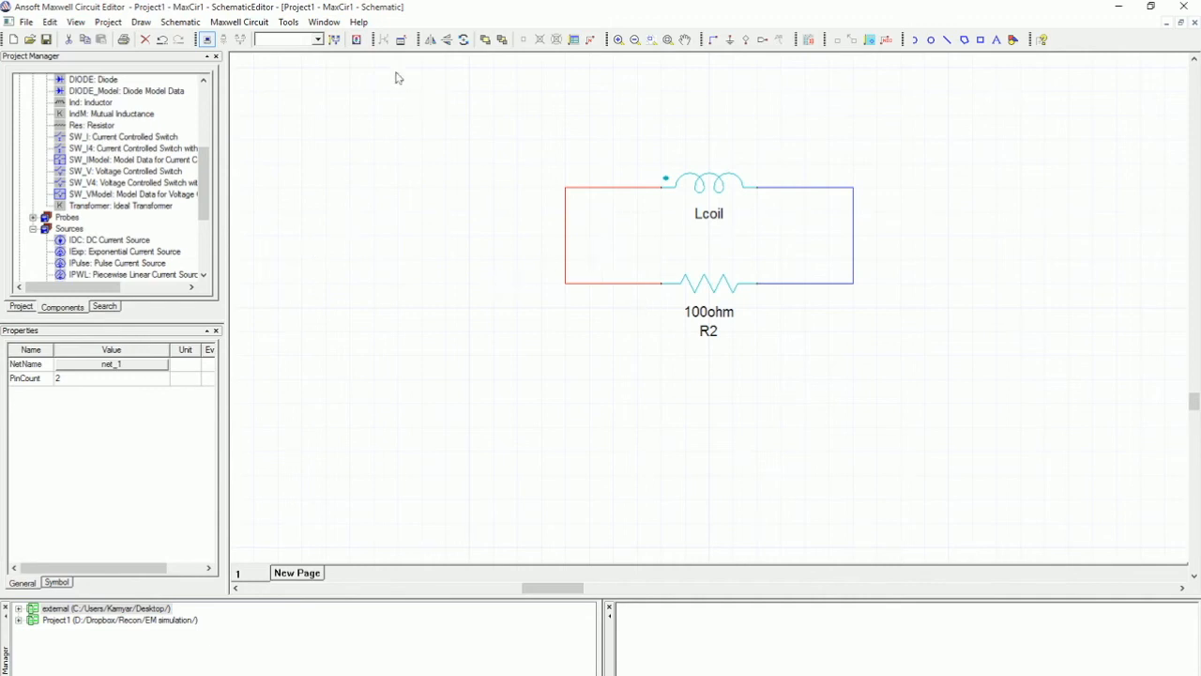
Place a ground at the lower corner of the loop, on the wire beside the resistor
click(730, 39)
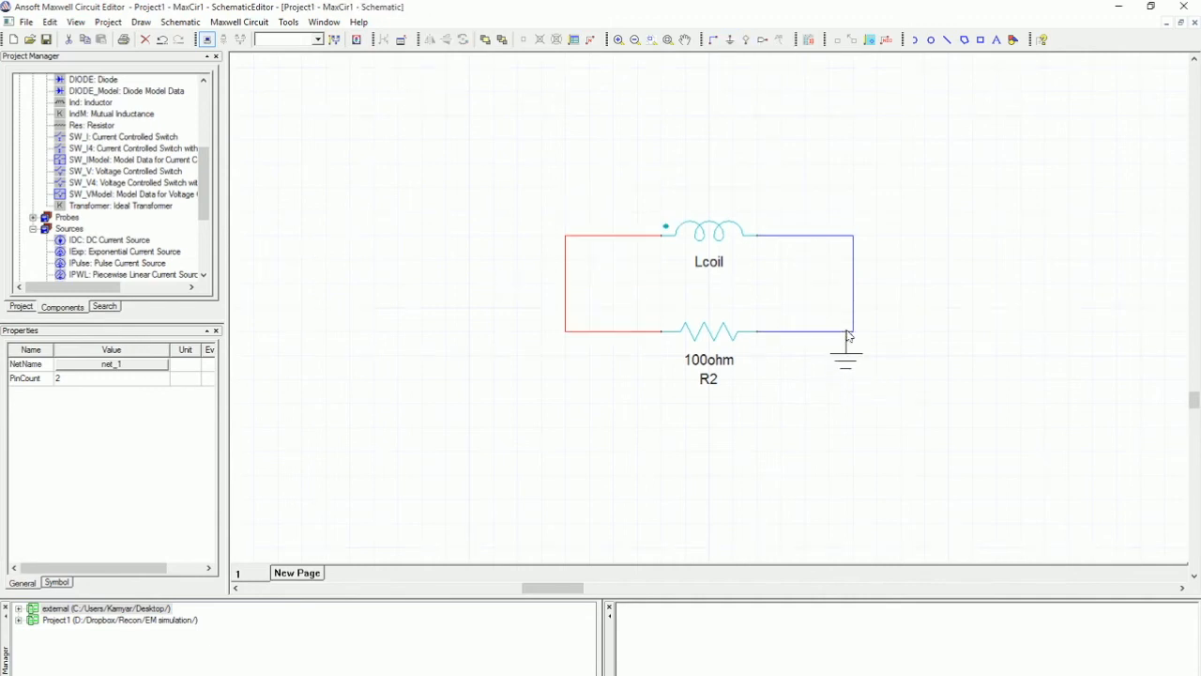
click(852, 334)
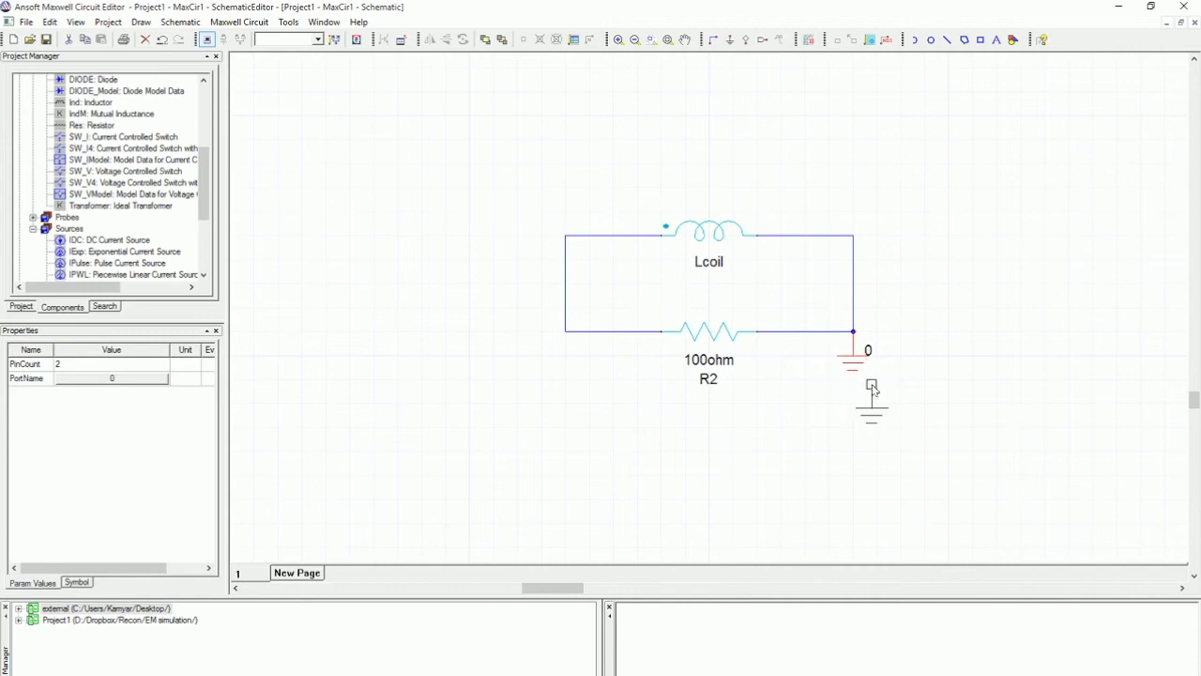
key(Escape)
Save the circuit project as external on the Desktop and export its netlist
click(44, 39)
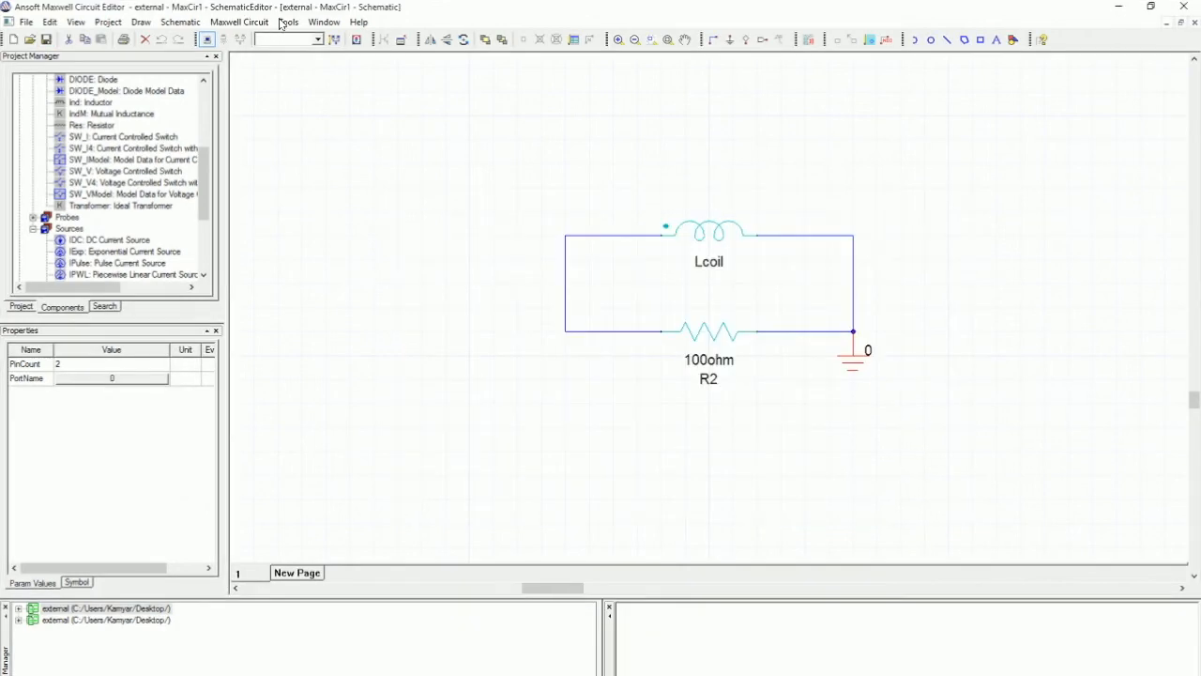
click(287, 21)
mouse_move(236, 24)
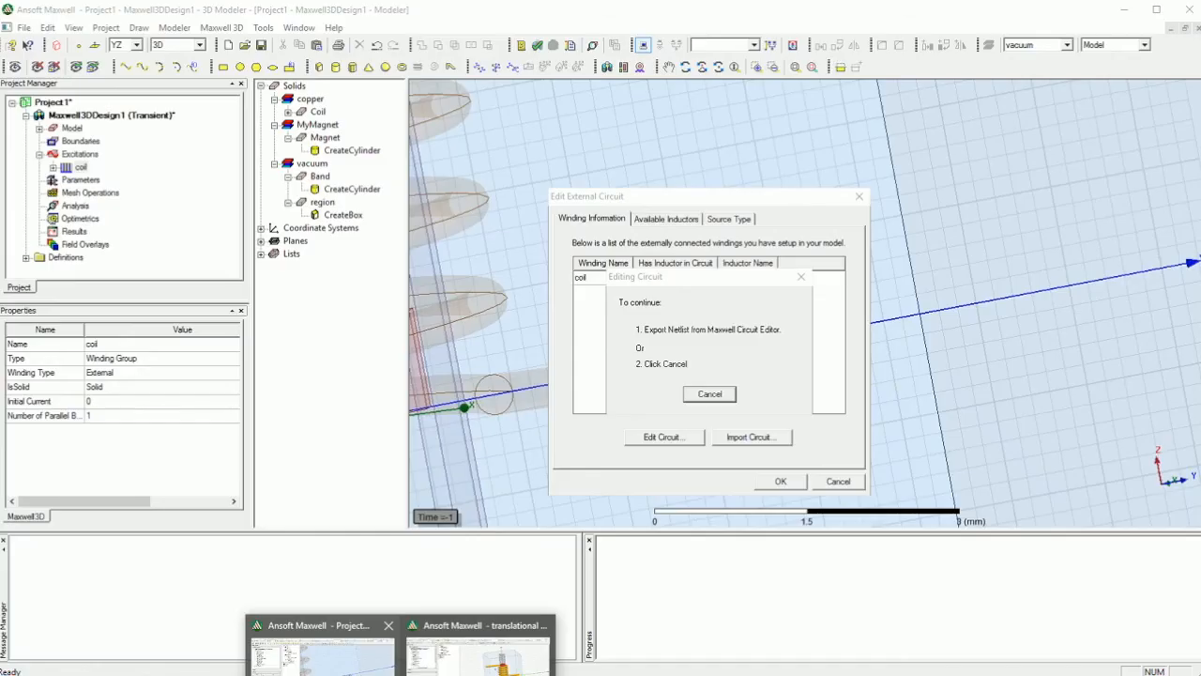
Switch back to Ansoft Maxwell and import the netlist exportNL.sph from the Desktop as the winding's external circuit
click(709, 398)
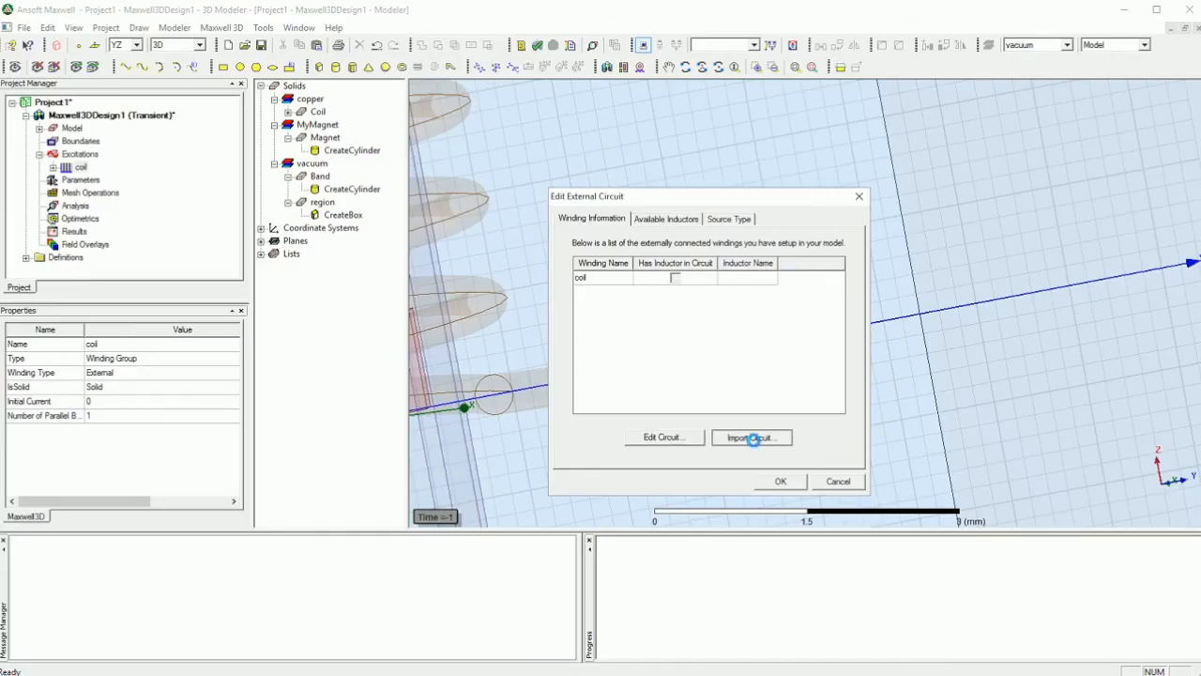
click(756, 438)
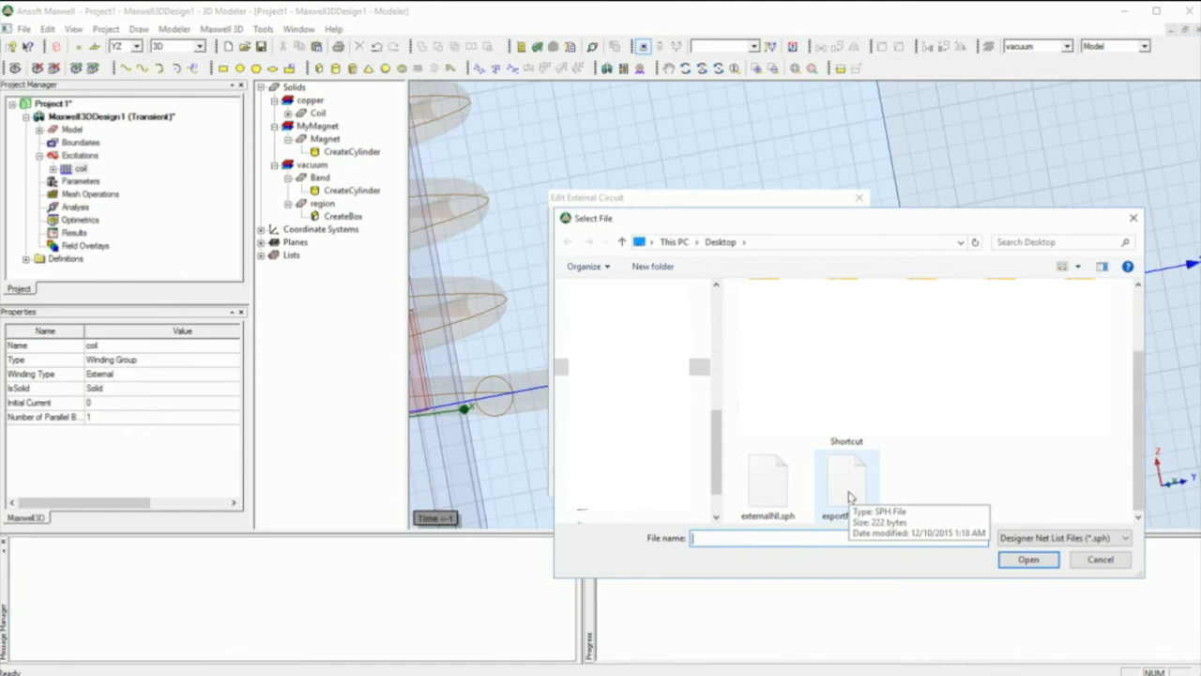
double_click(849, 498)
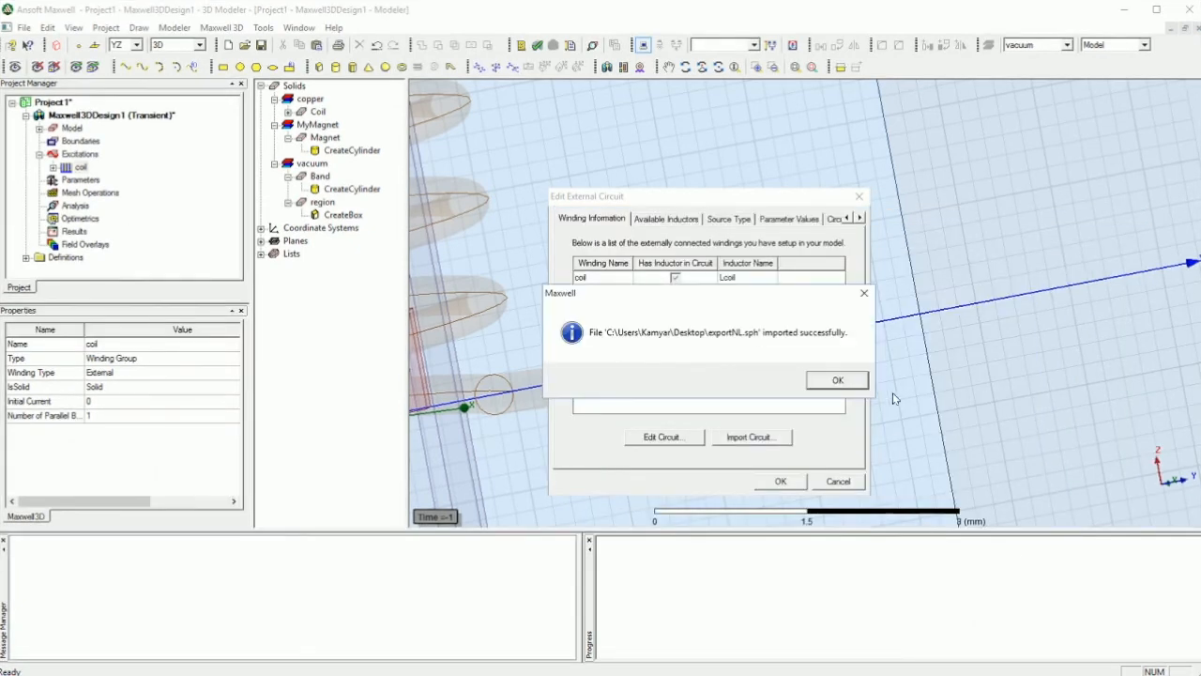
click(836, 382)
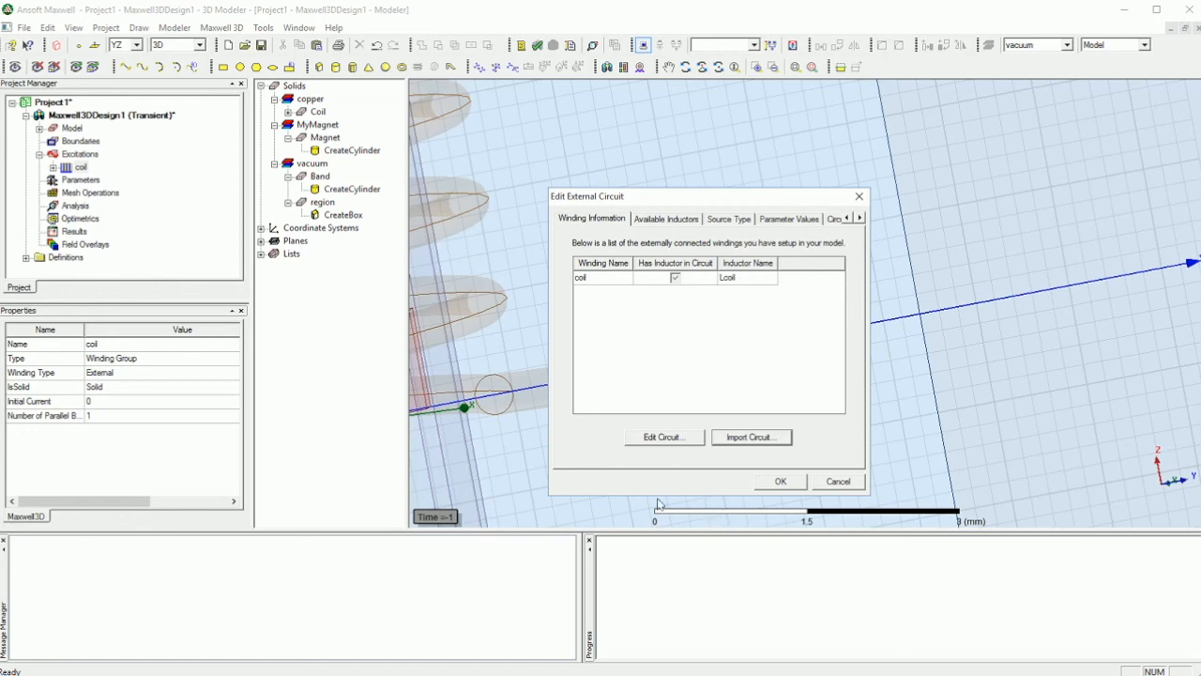
click(786, 482)
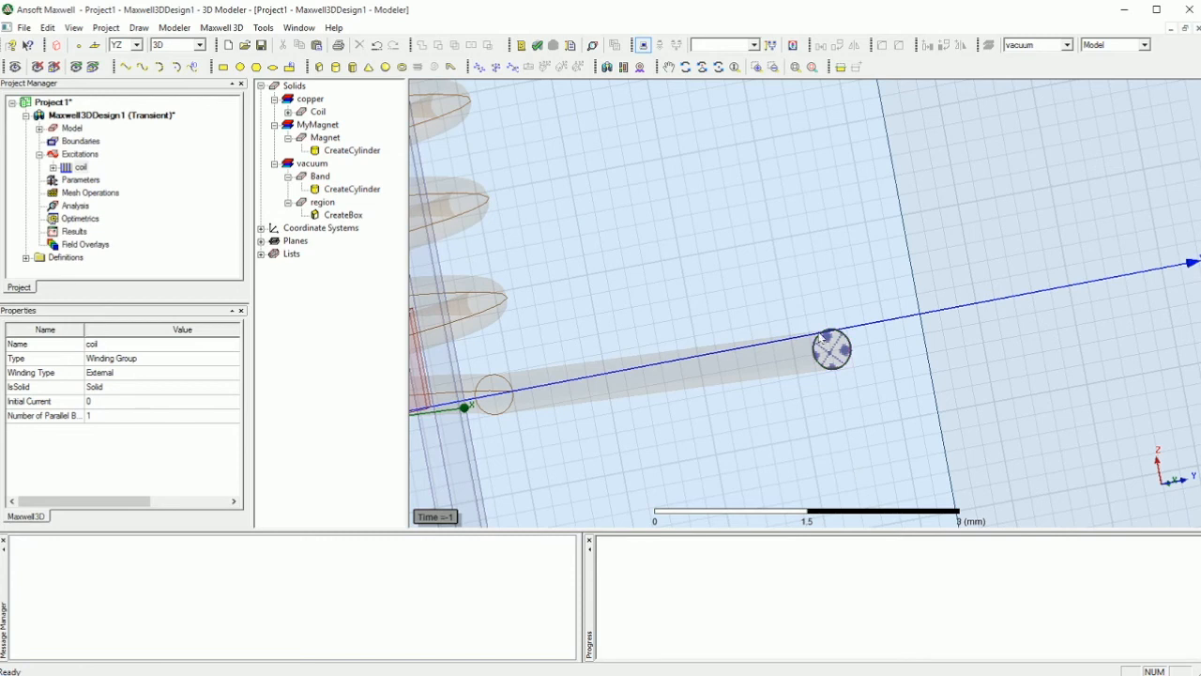
Enable the eddy effect for the Coil object only, leaving it off for the Magnet
scroll(749, 324, down, 6)
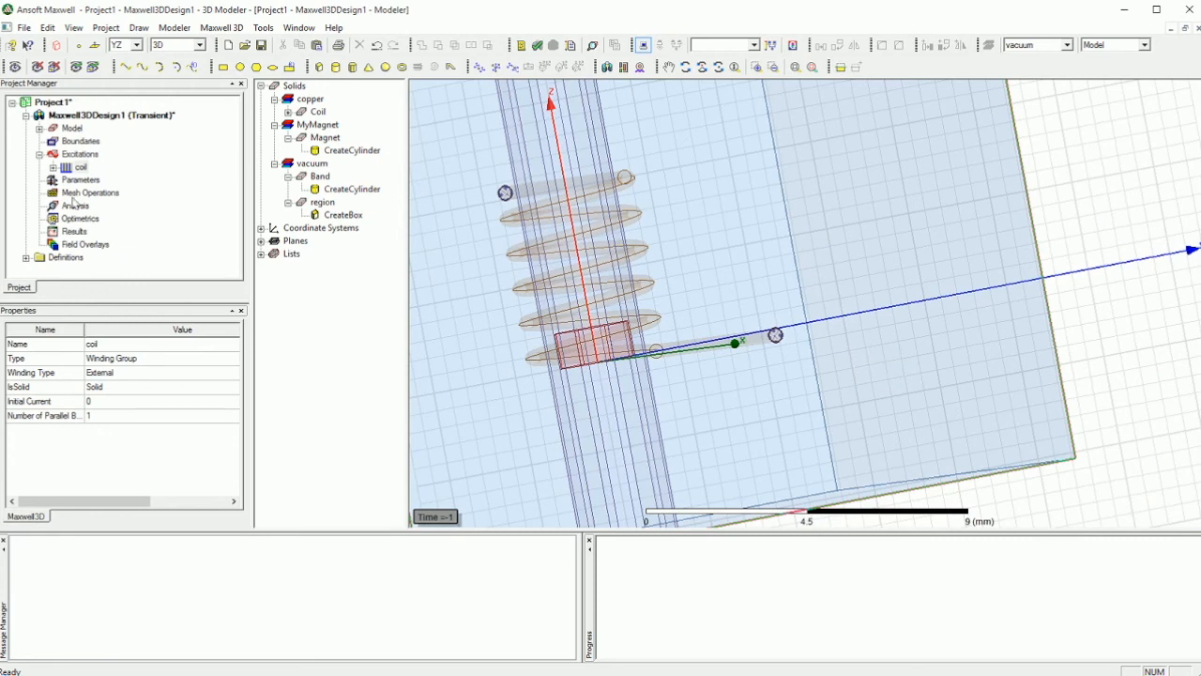
click(38, 154)
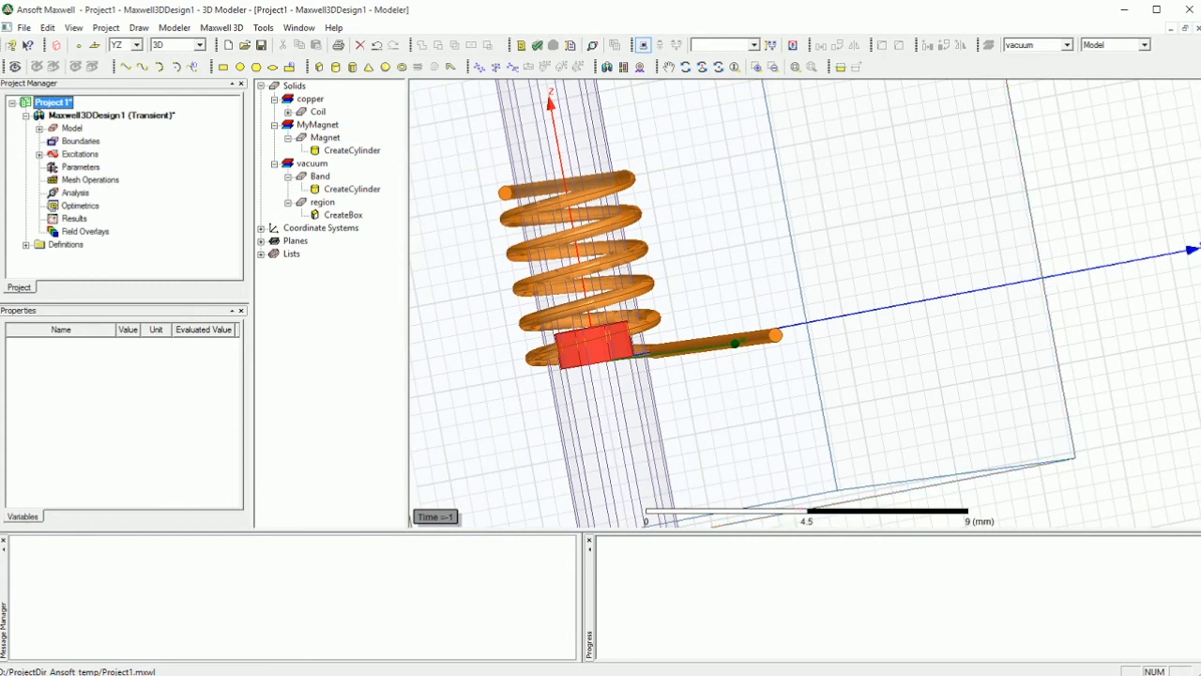
click(208, 28)
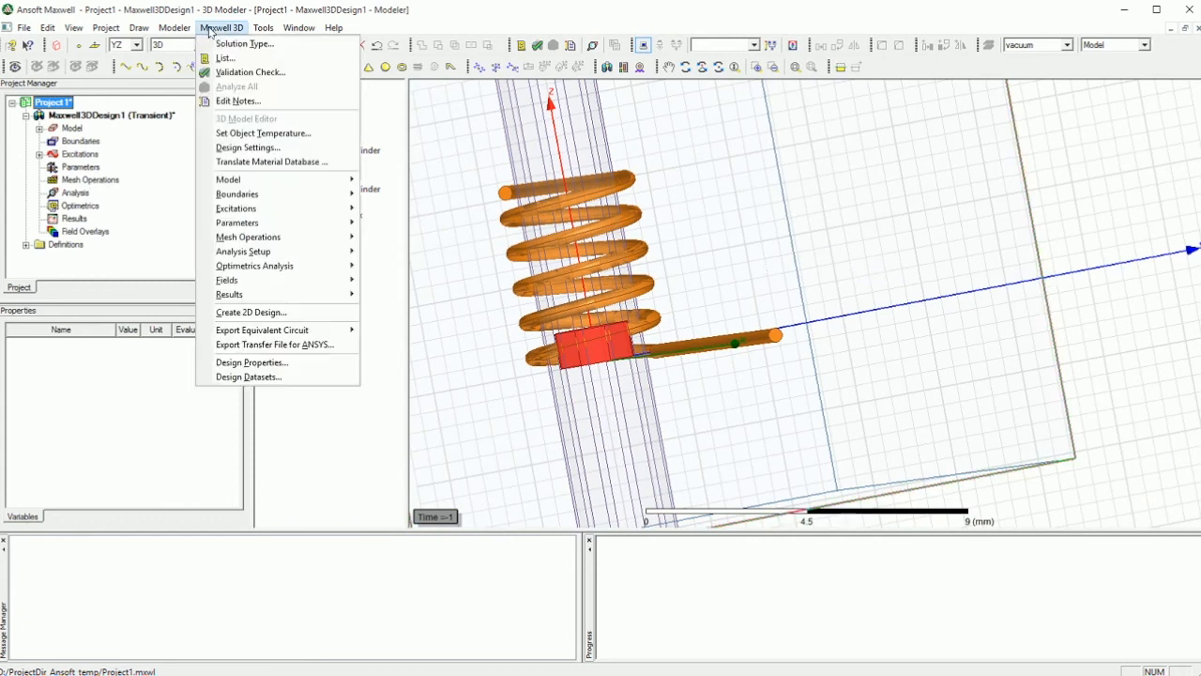
mouse_move(279, 212)
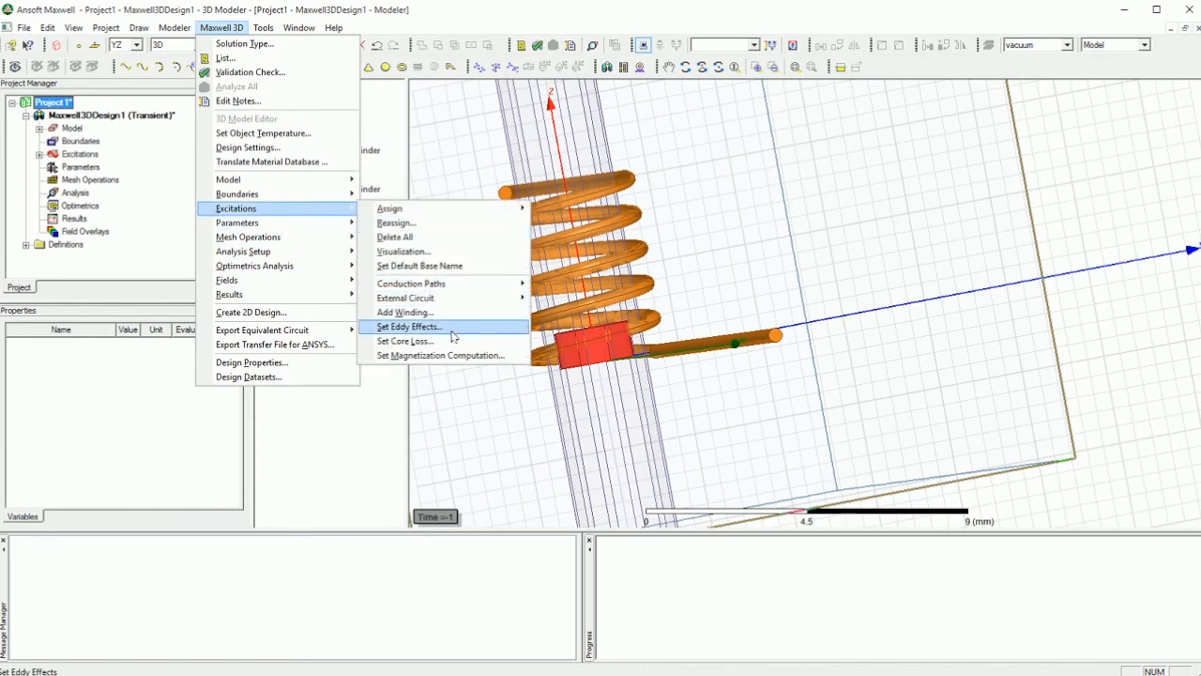
click(410, 326)
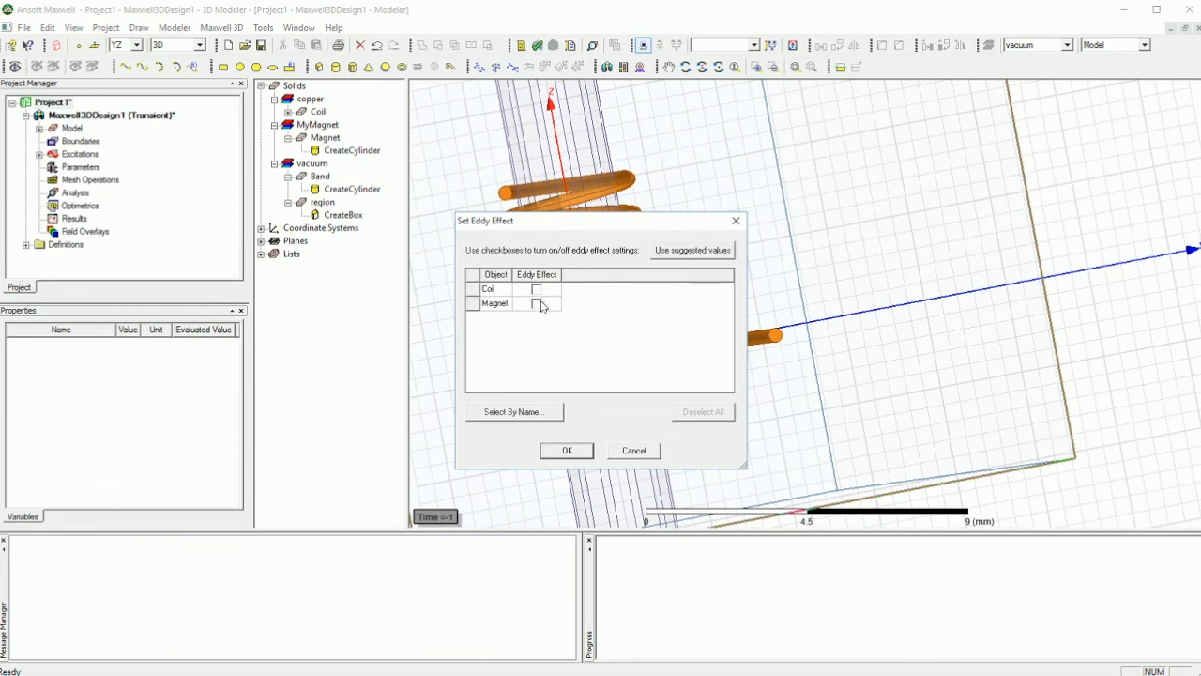
click(536, 290)
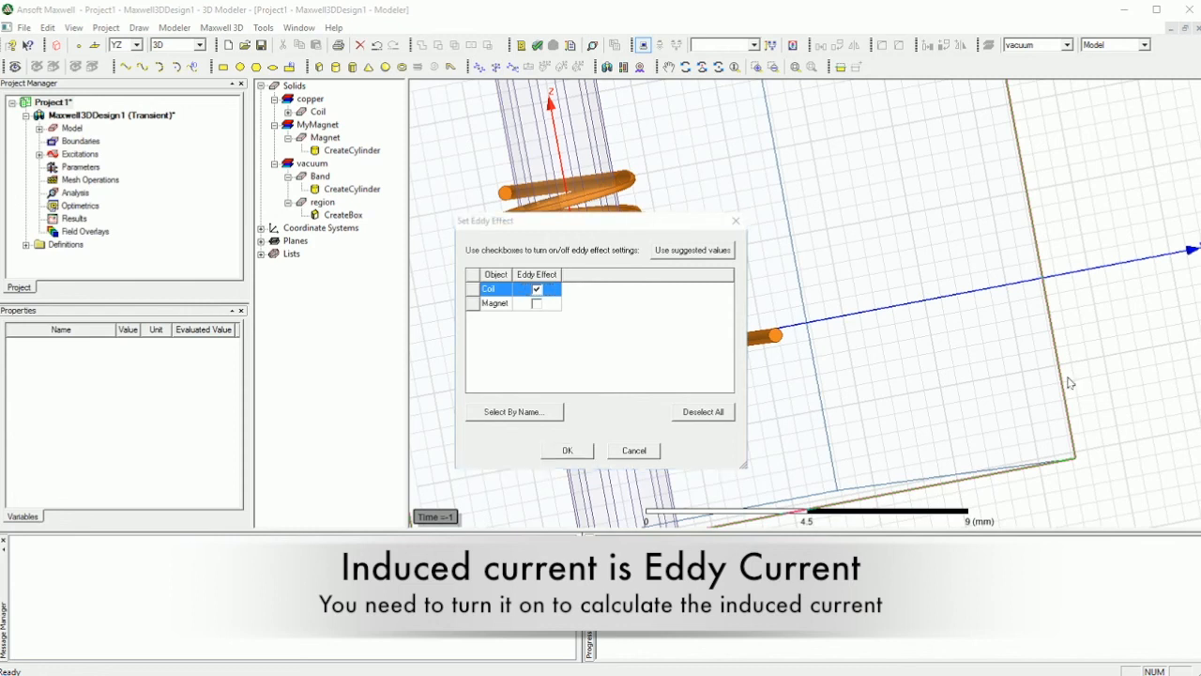
click(567, 451)
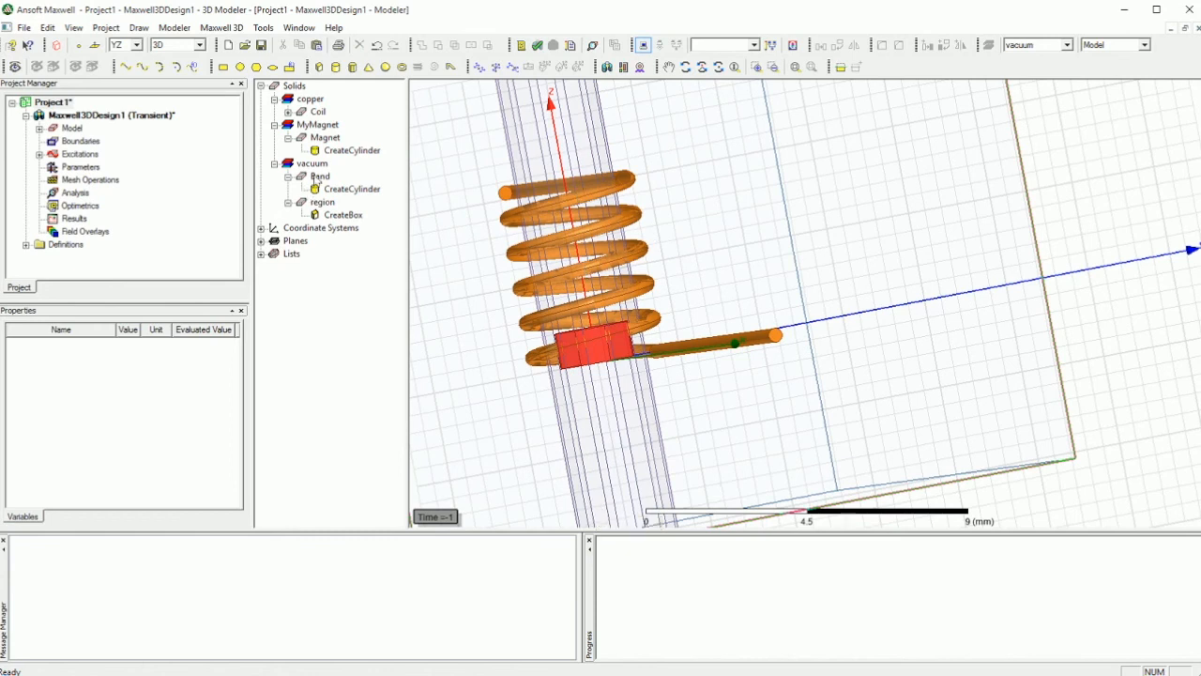
Assign a length-based mesh operation inside the Coil with no element length restriction and a maximum of 10000 elements
click(313, 112)
right_click(313, 112)
mouse_move(402, 277)
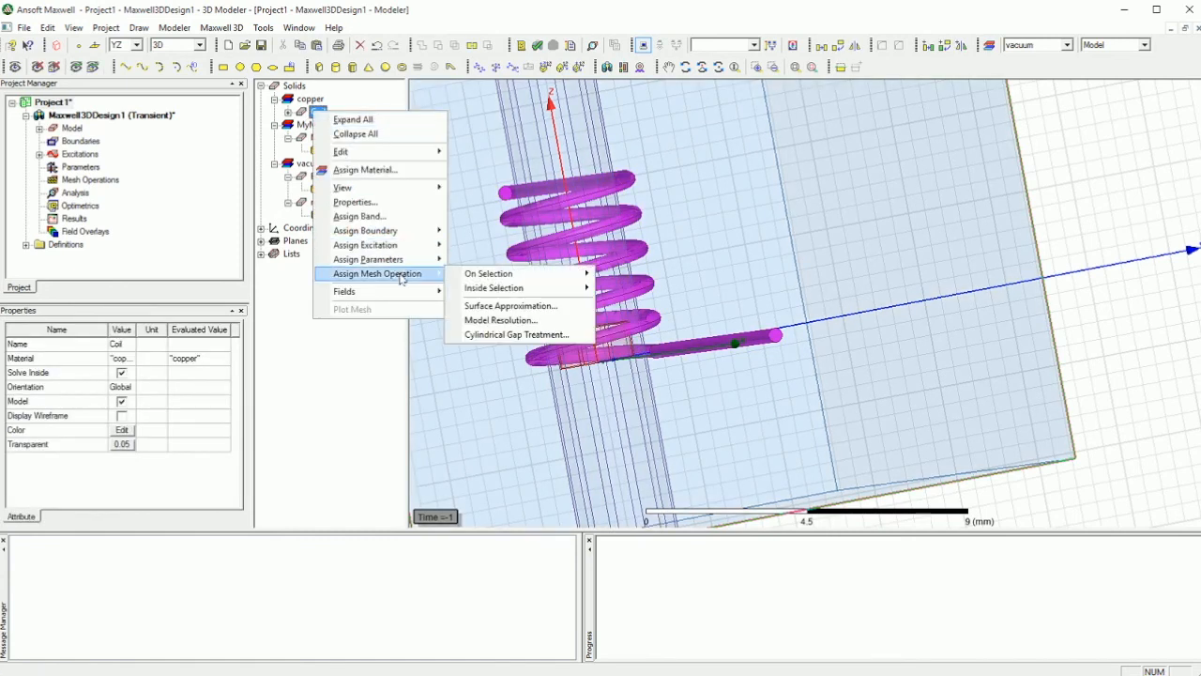
mouse_move(542, 279)
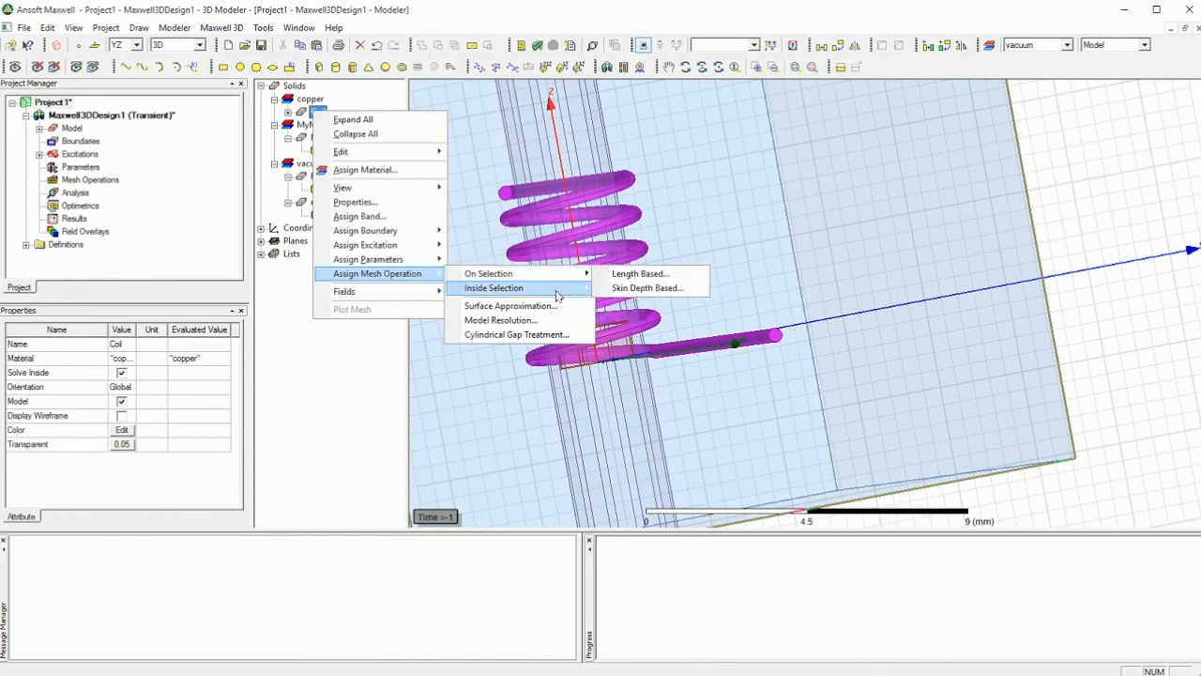
click(642, 288)
click(662, 286)
click(662, 373)
double_click(518, 409)
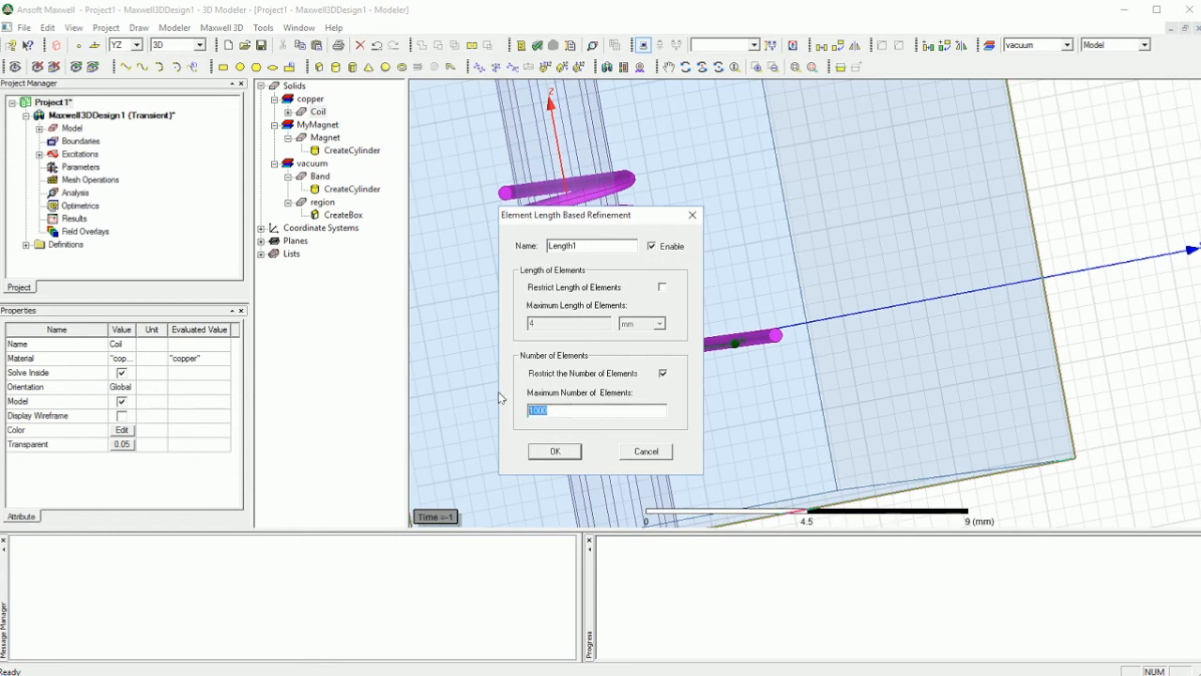
text(10000)
click(573, 450)
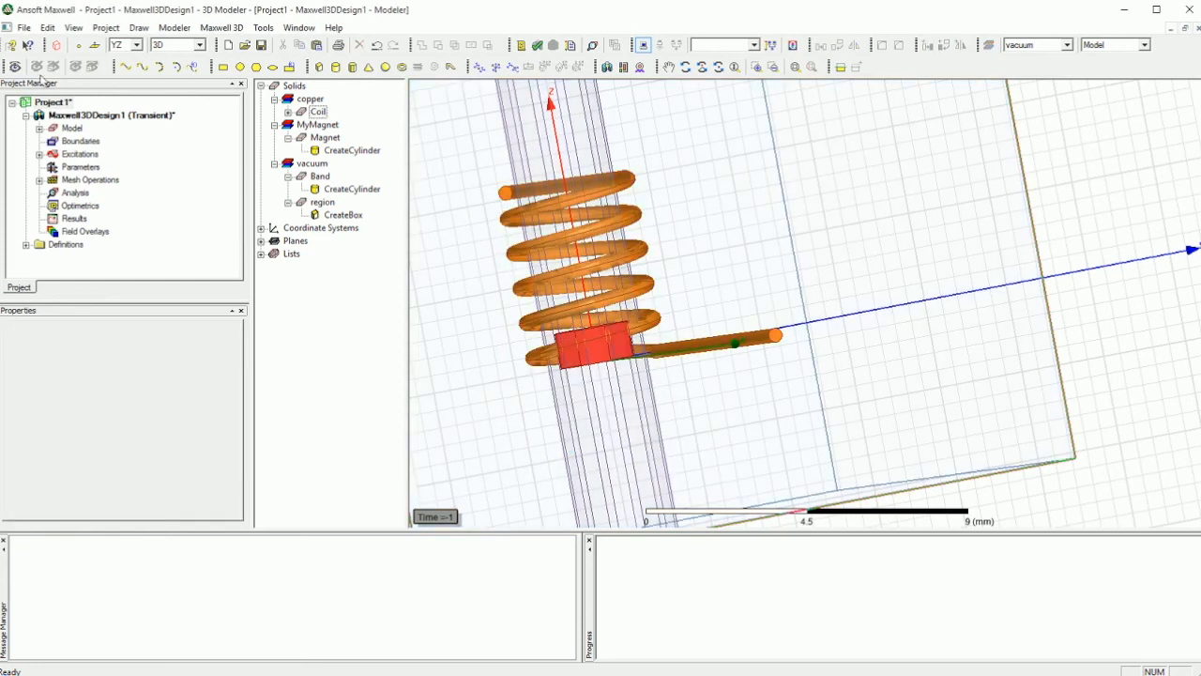
Add a transient solution setup with a stop time of 1 s and a time step of 0.1 s
right_click(74, 195)
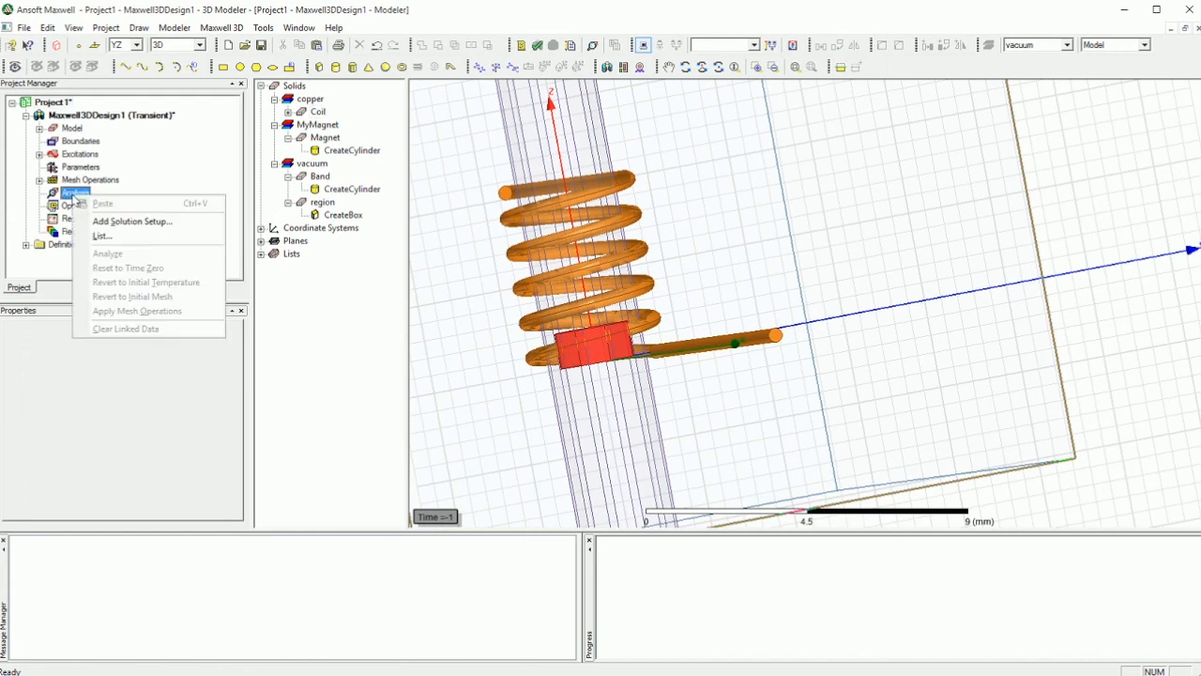
click(122, 221)
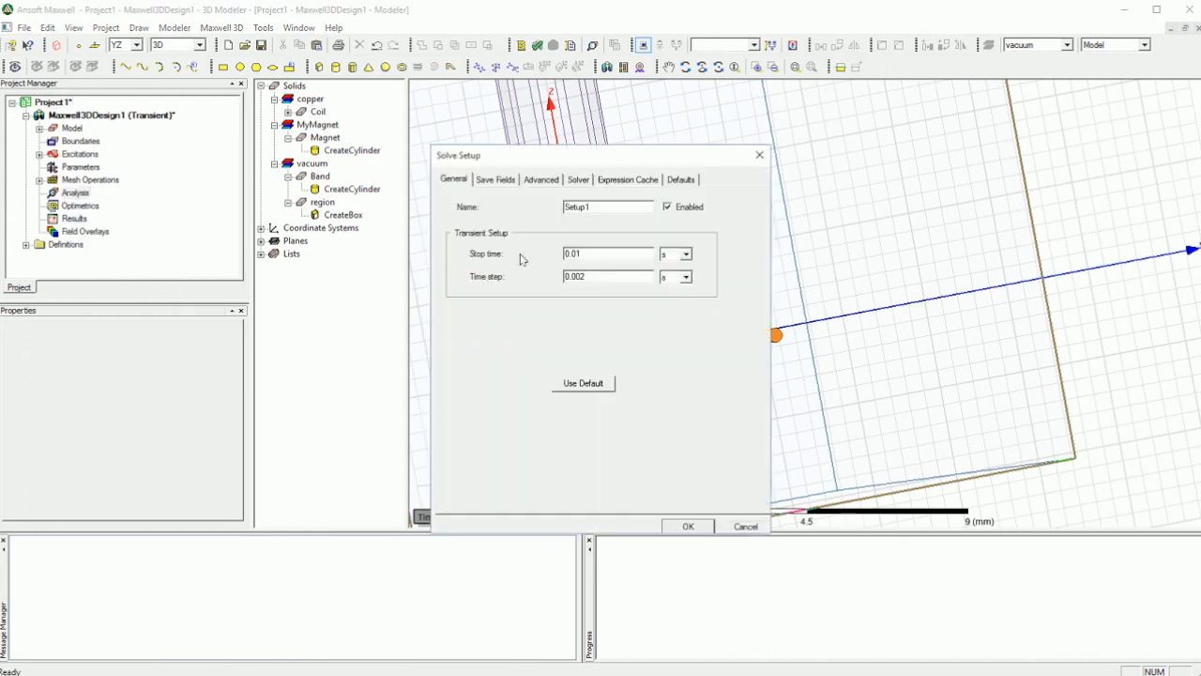
double_click(594, 254)
text(1)
double_click(594, 276)
text(0.1)
Set the setup to save fields in linear steps up to 1 s with a 0.1 s step size, and accept it
click(485, 180)
double_click(511, 273)
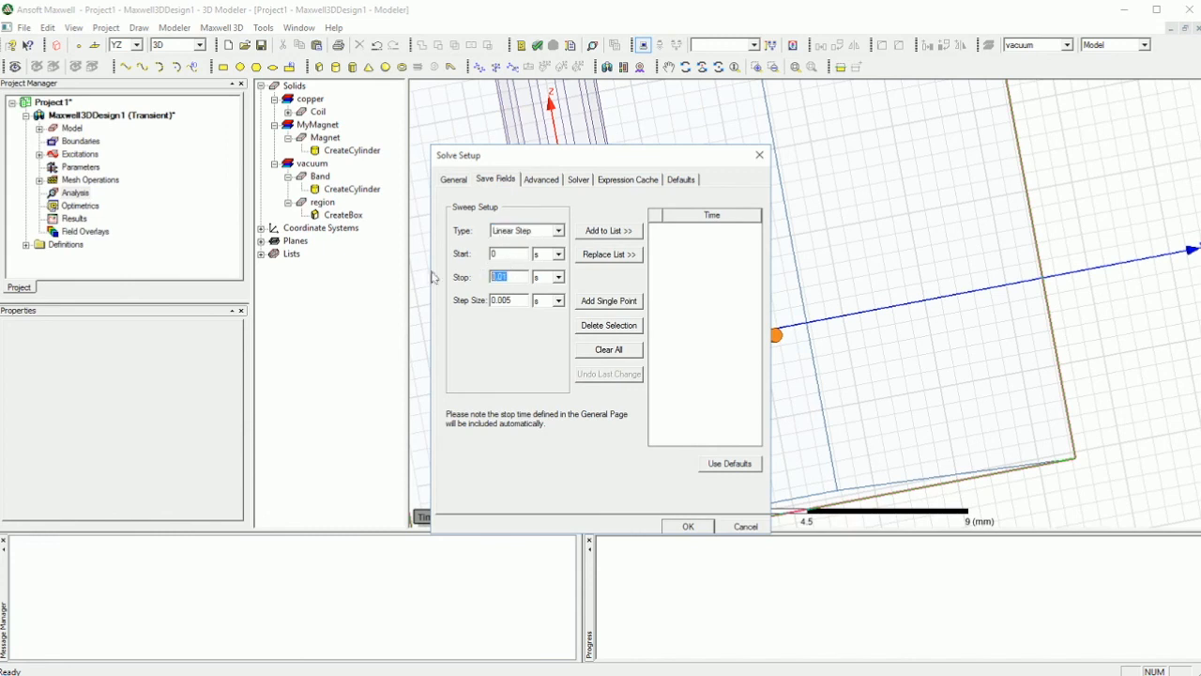
text(1)
key(Tab)
text(0.1)
click(591, 254)
click(456, 182)
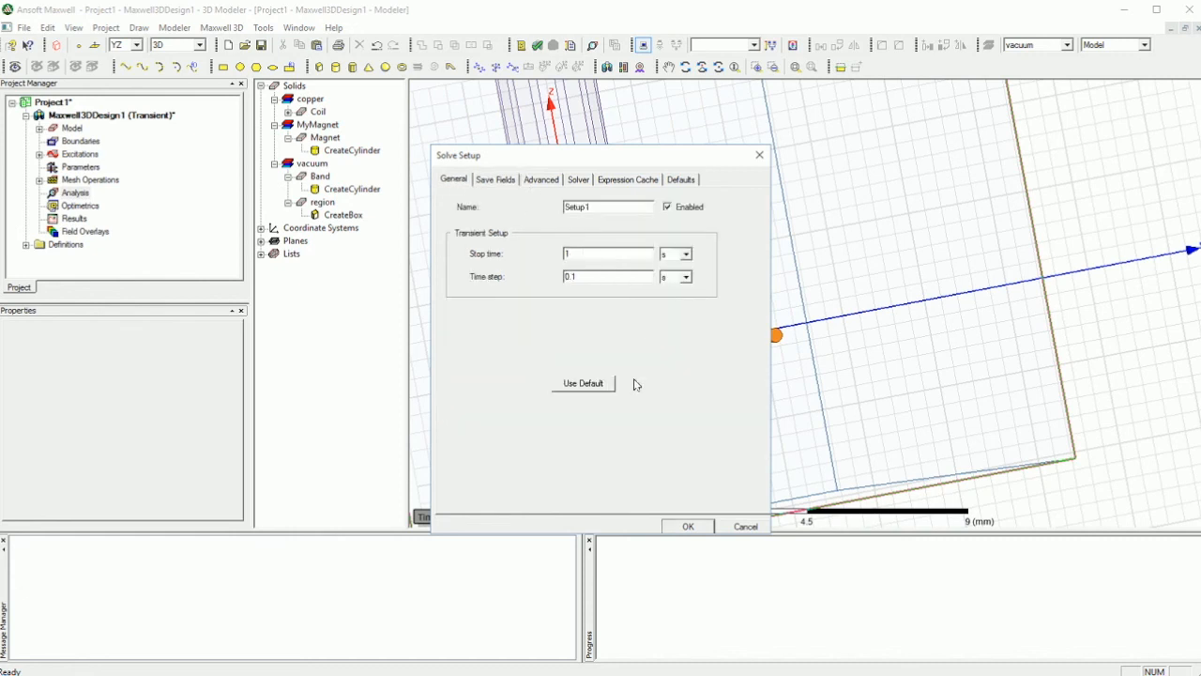
click(703, 528)
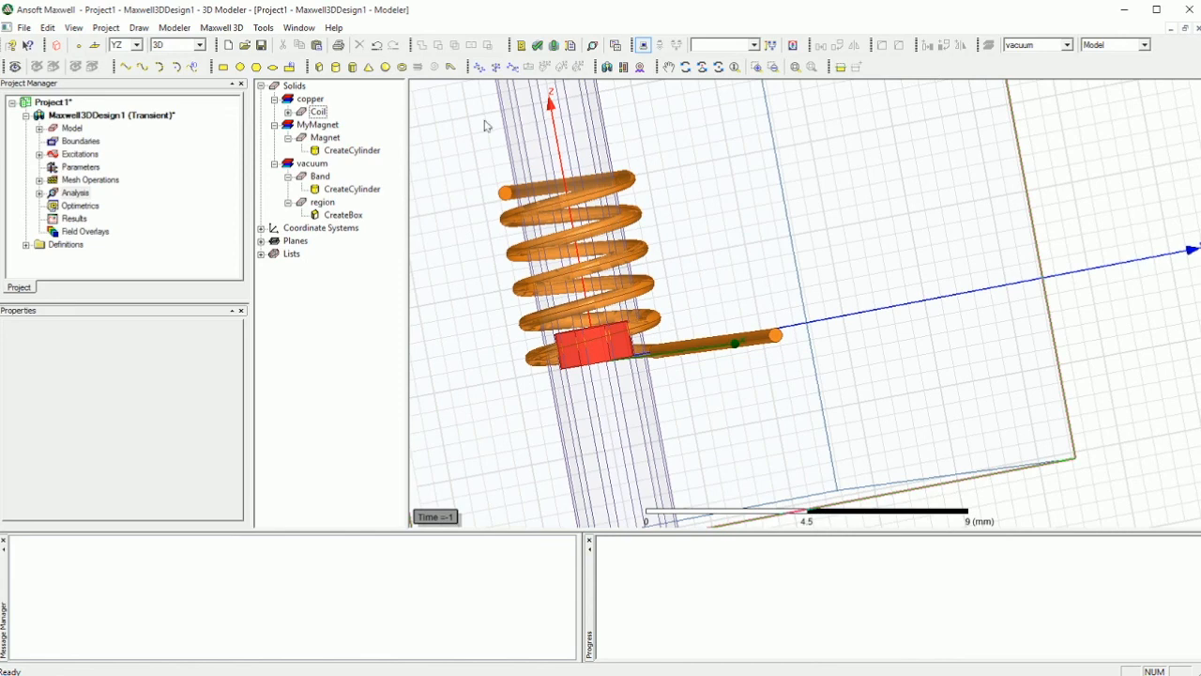
Run a validation check on the whole Maxwell 3D design
click(717, 68)
drag(676, 174, 674, 207)
scroll(673, 206, down, 8)
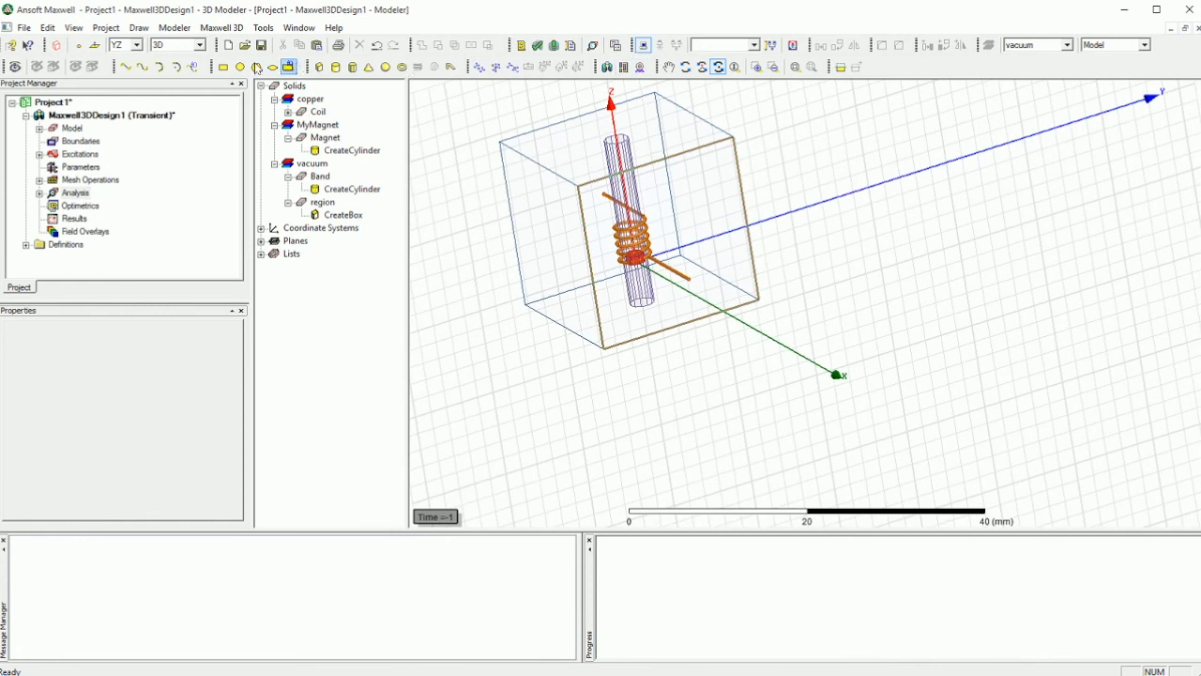
click(536, 46)
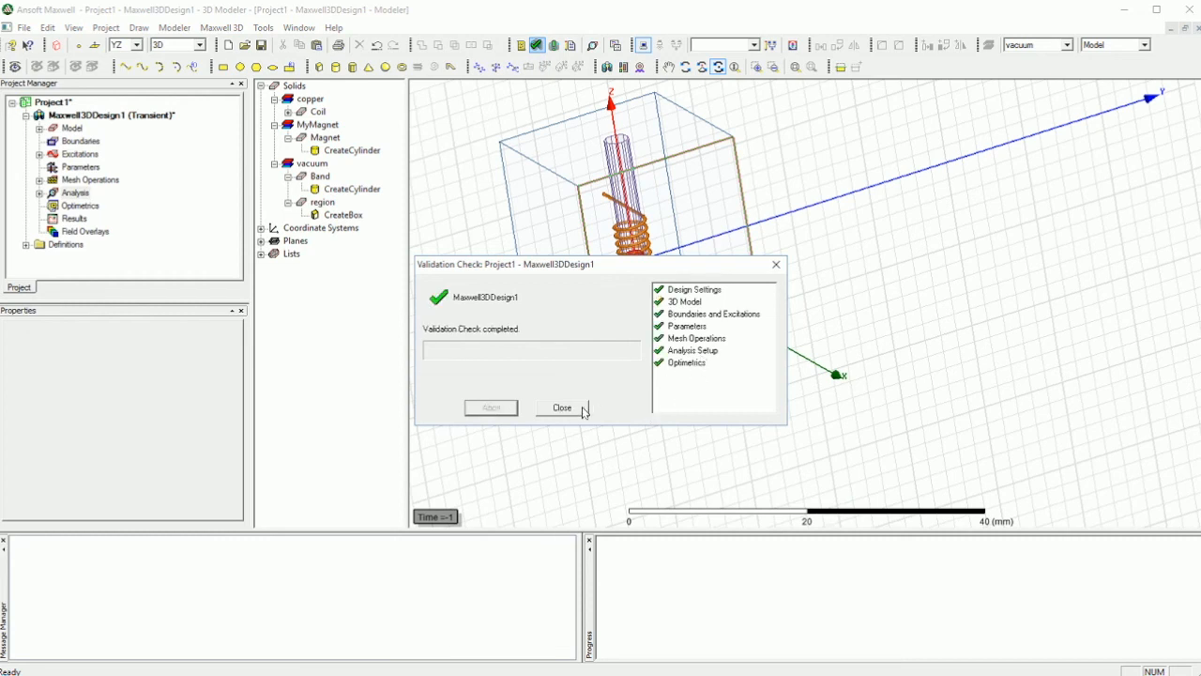
click(579, 410)
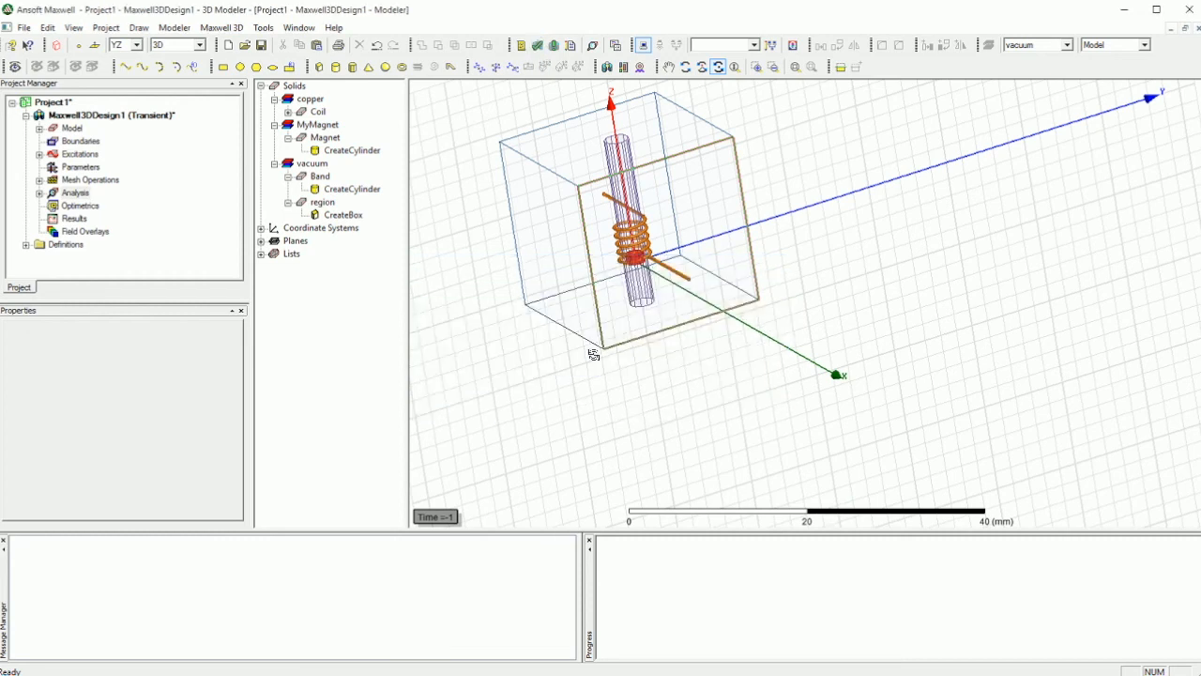
Save the project as Project1.mxwl in the ProjectDir_Ansoft_temp folder and start analyzing the design
key(ctrl+d)
scroll(543, 209, up, 1)
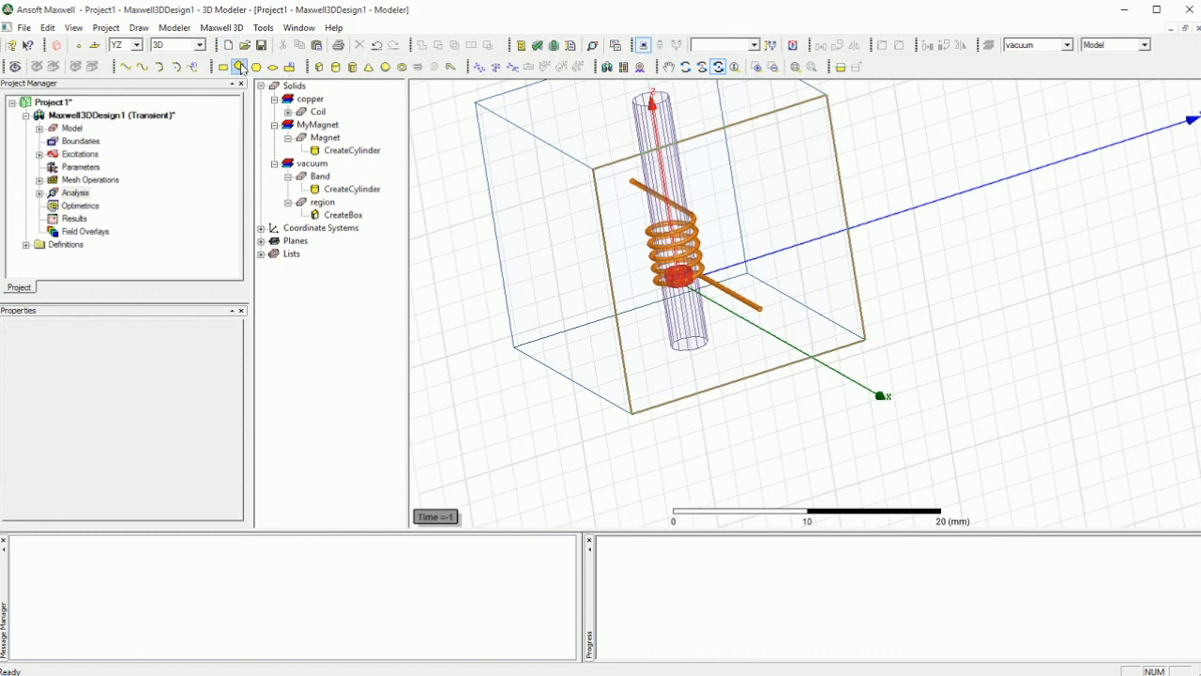
click(260, 45)
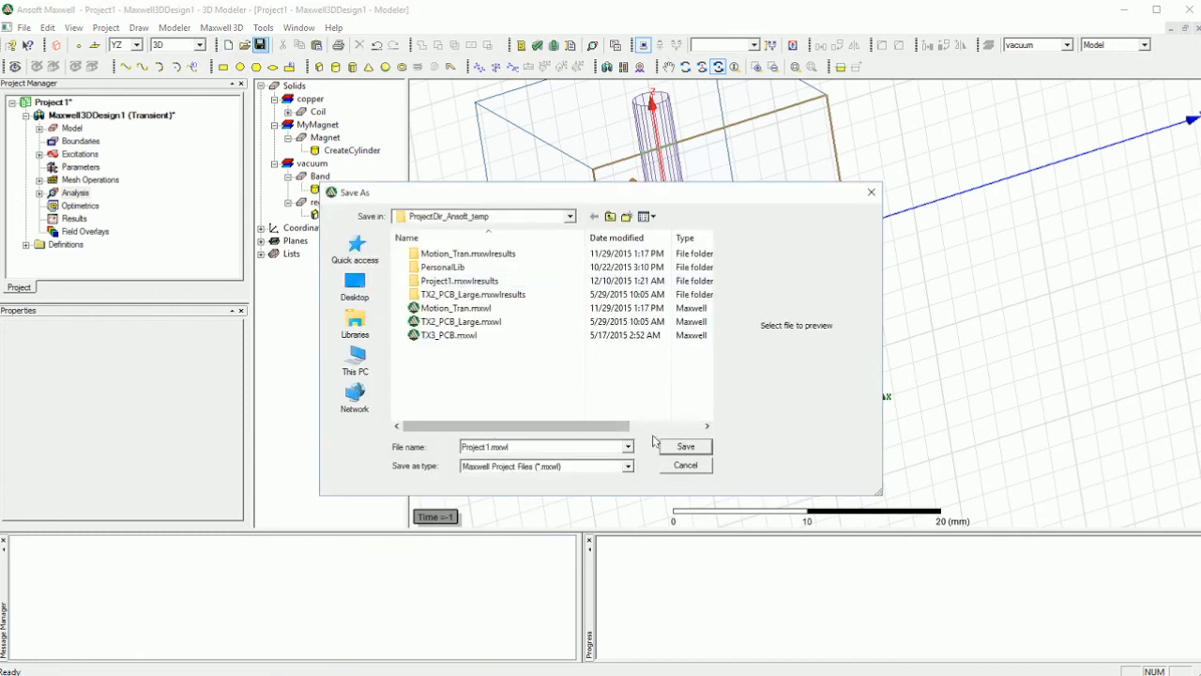
click(680, 446)
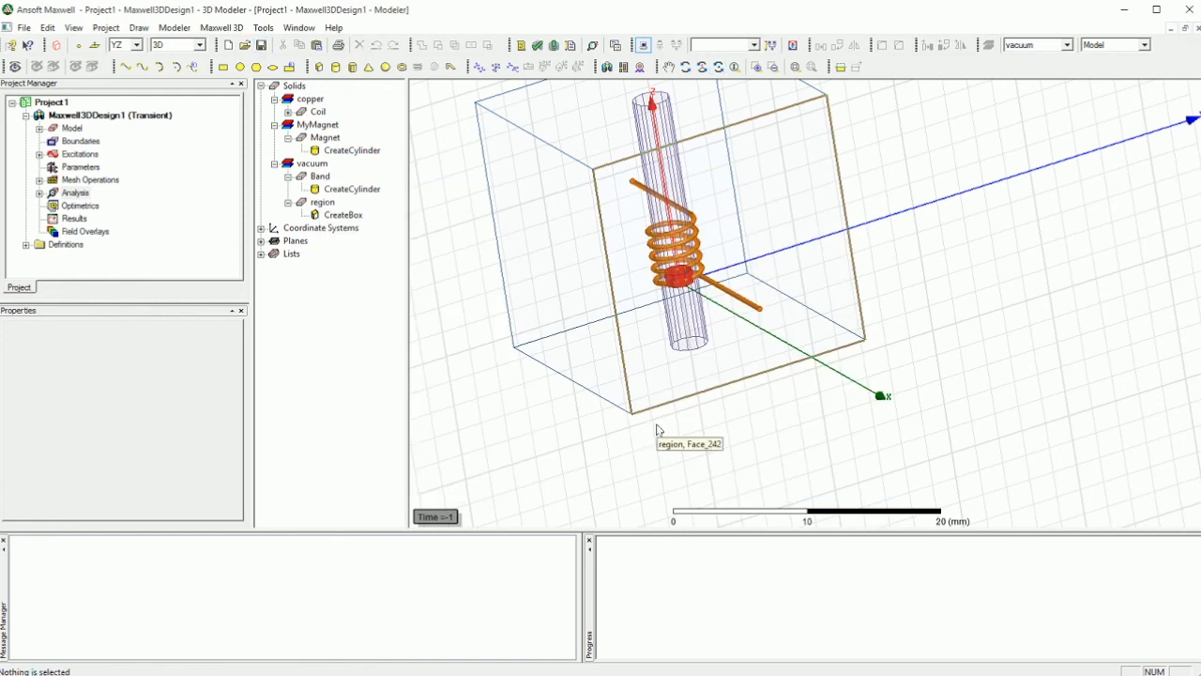
click(552, 47)
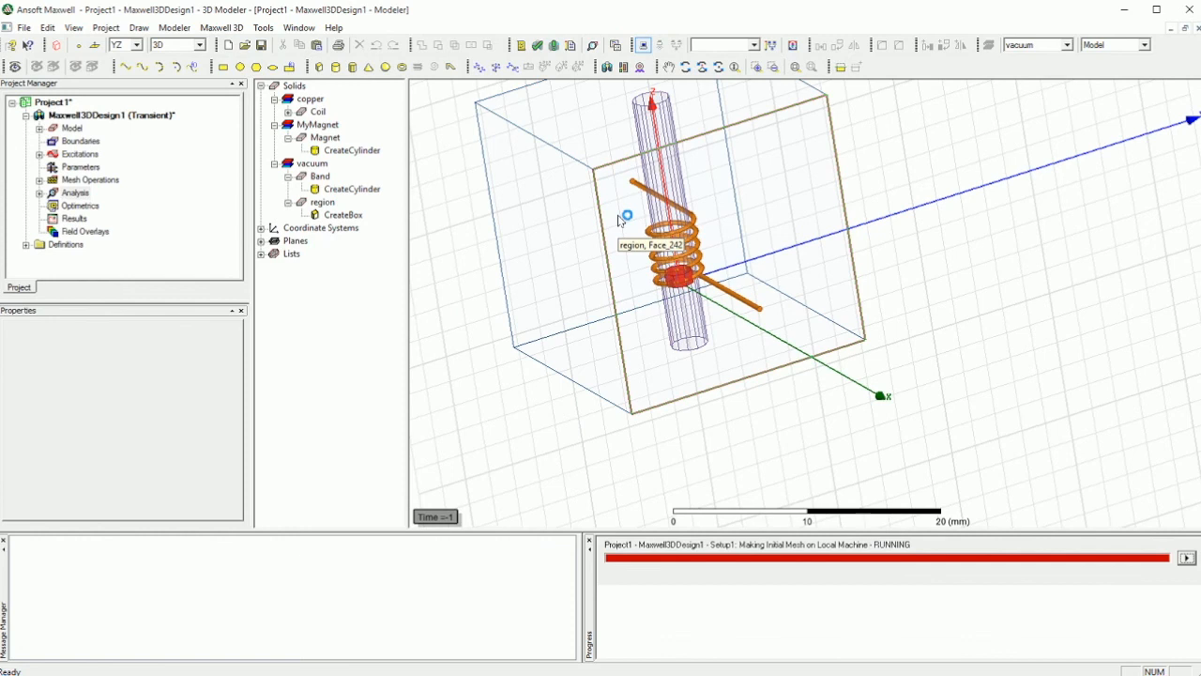